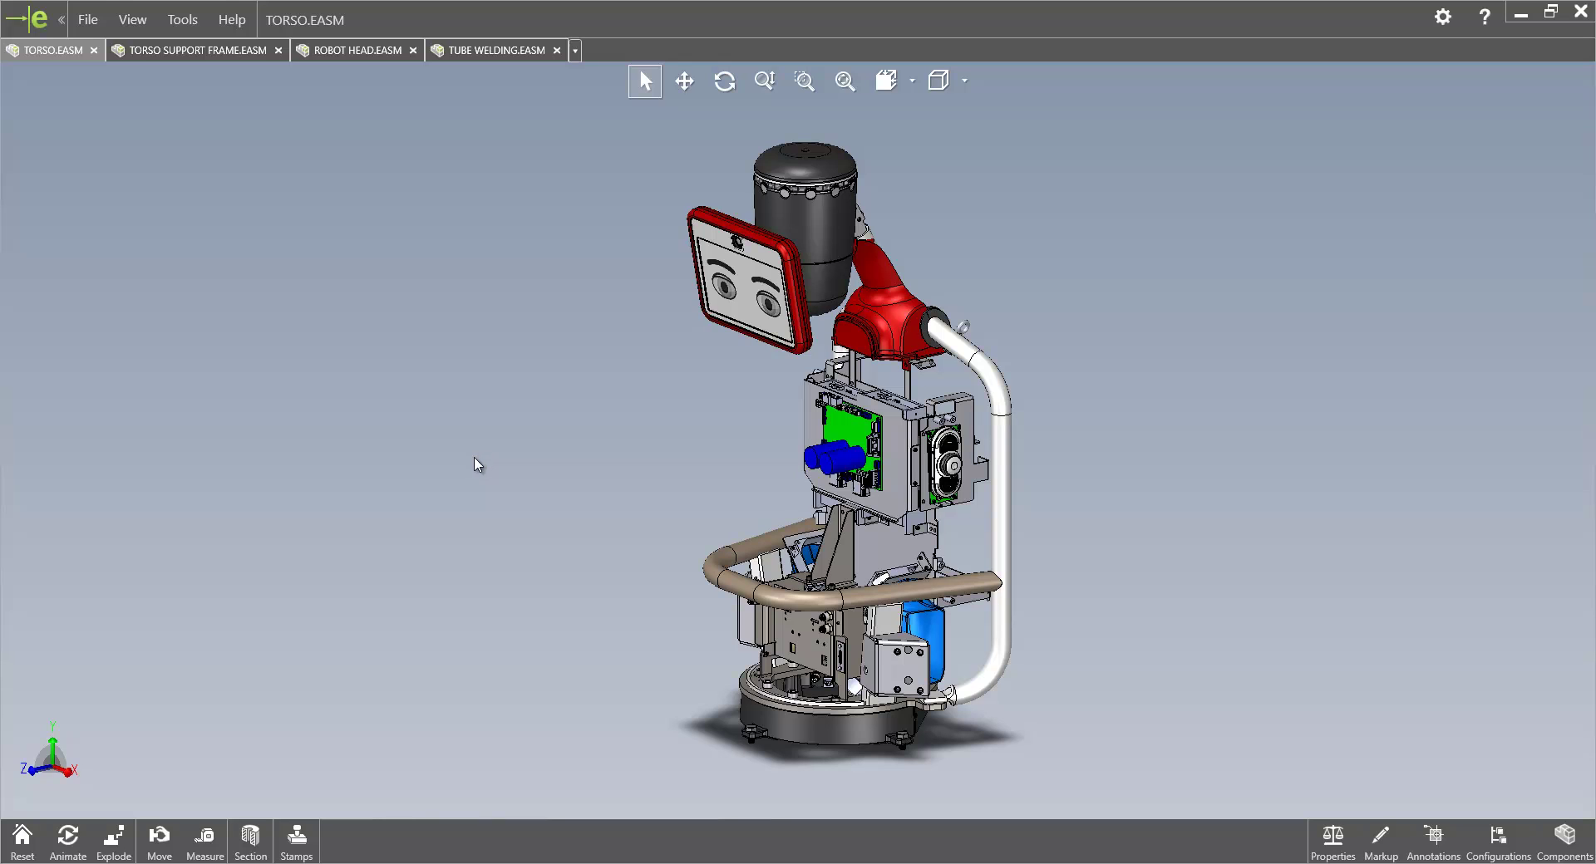
Step: In dimetric view, measure the two parallel torso bracket faces (10.678in), then clear the measurement
click(210, 847)
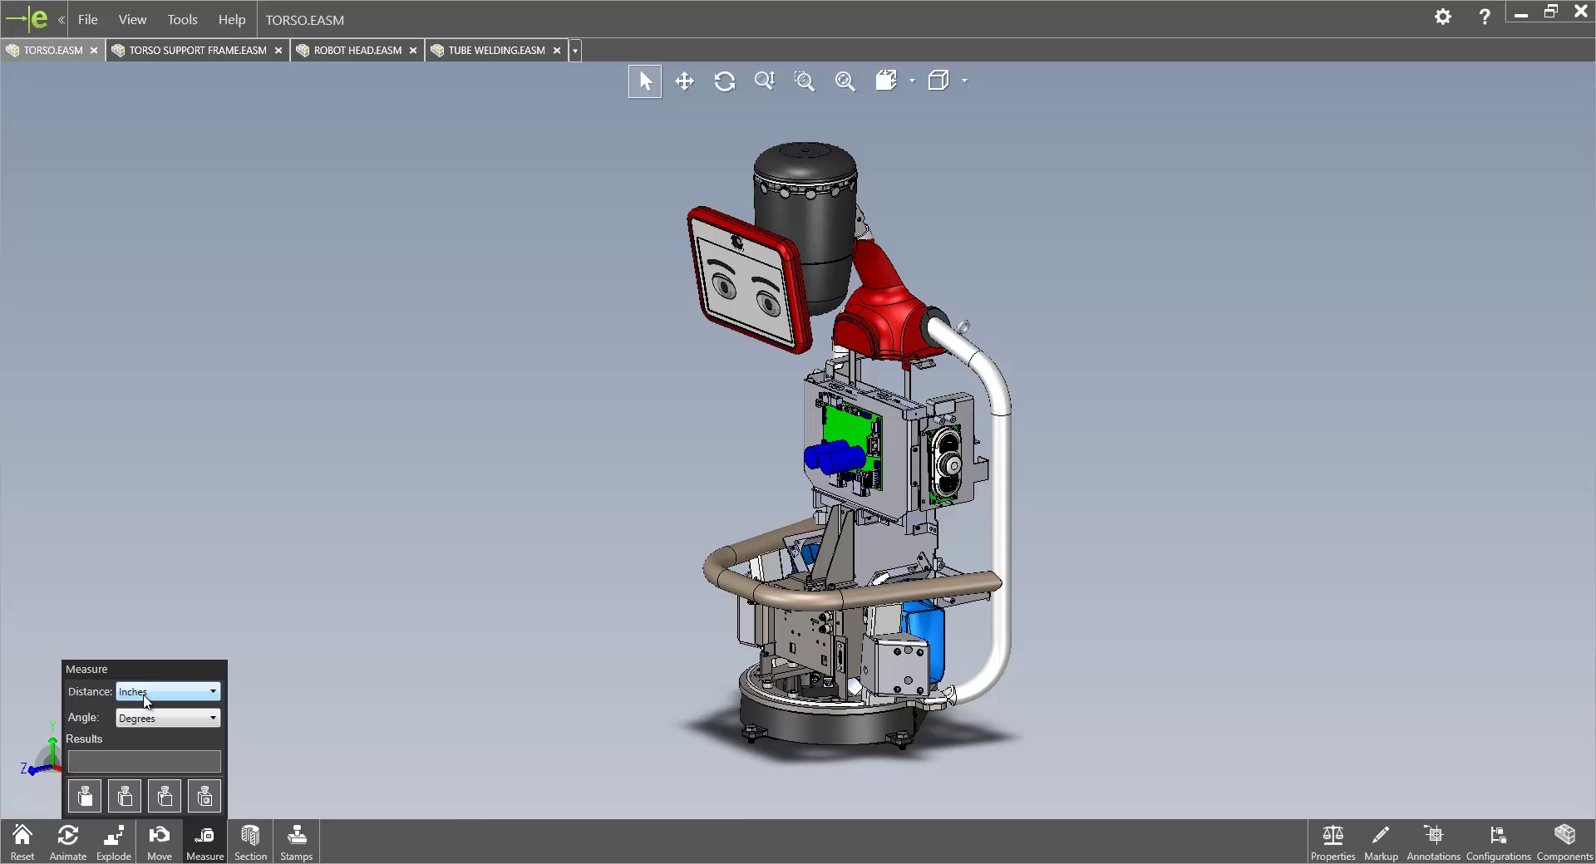
click(907, 83)
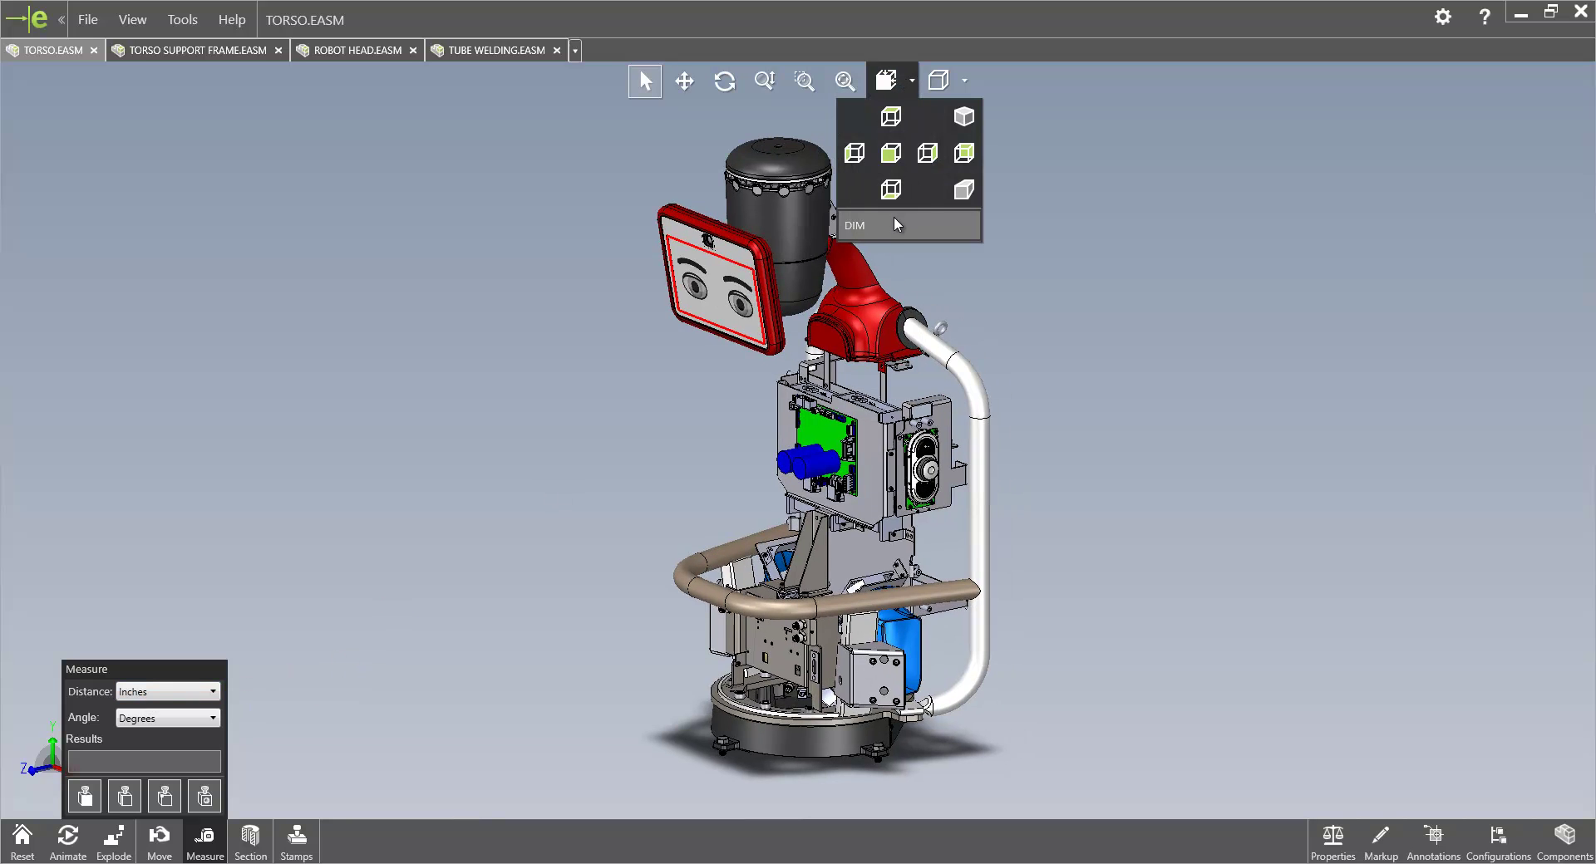
click(891, 221)
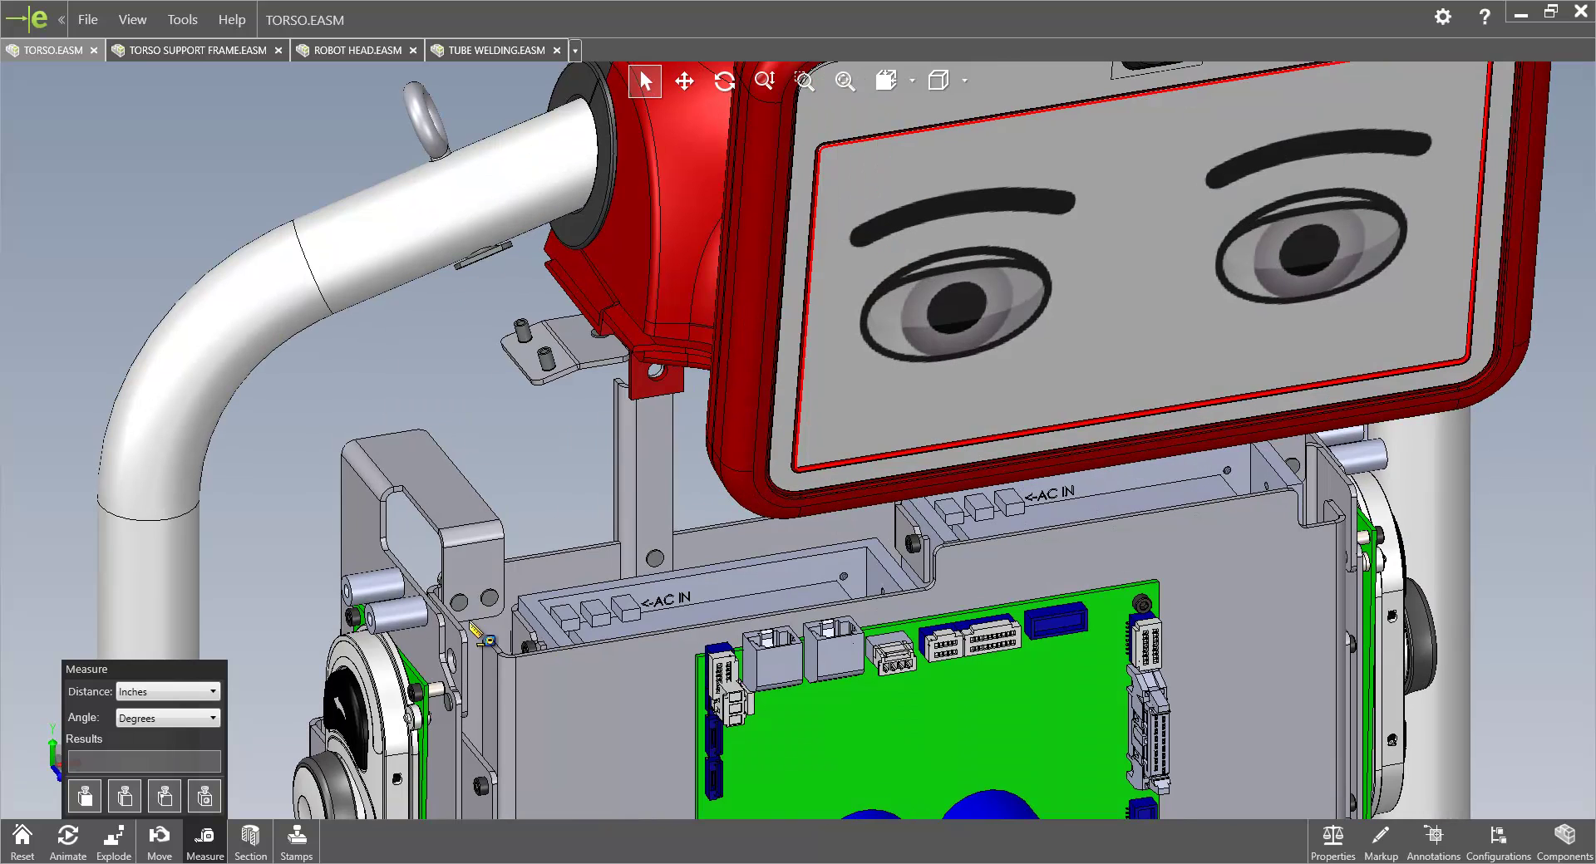
click(370, 536)
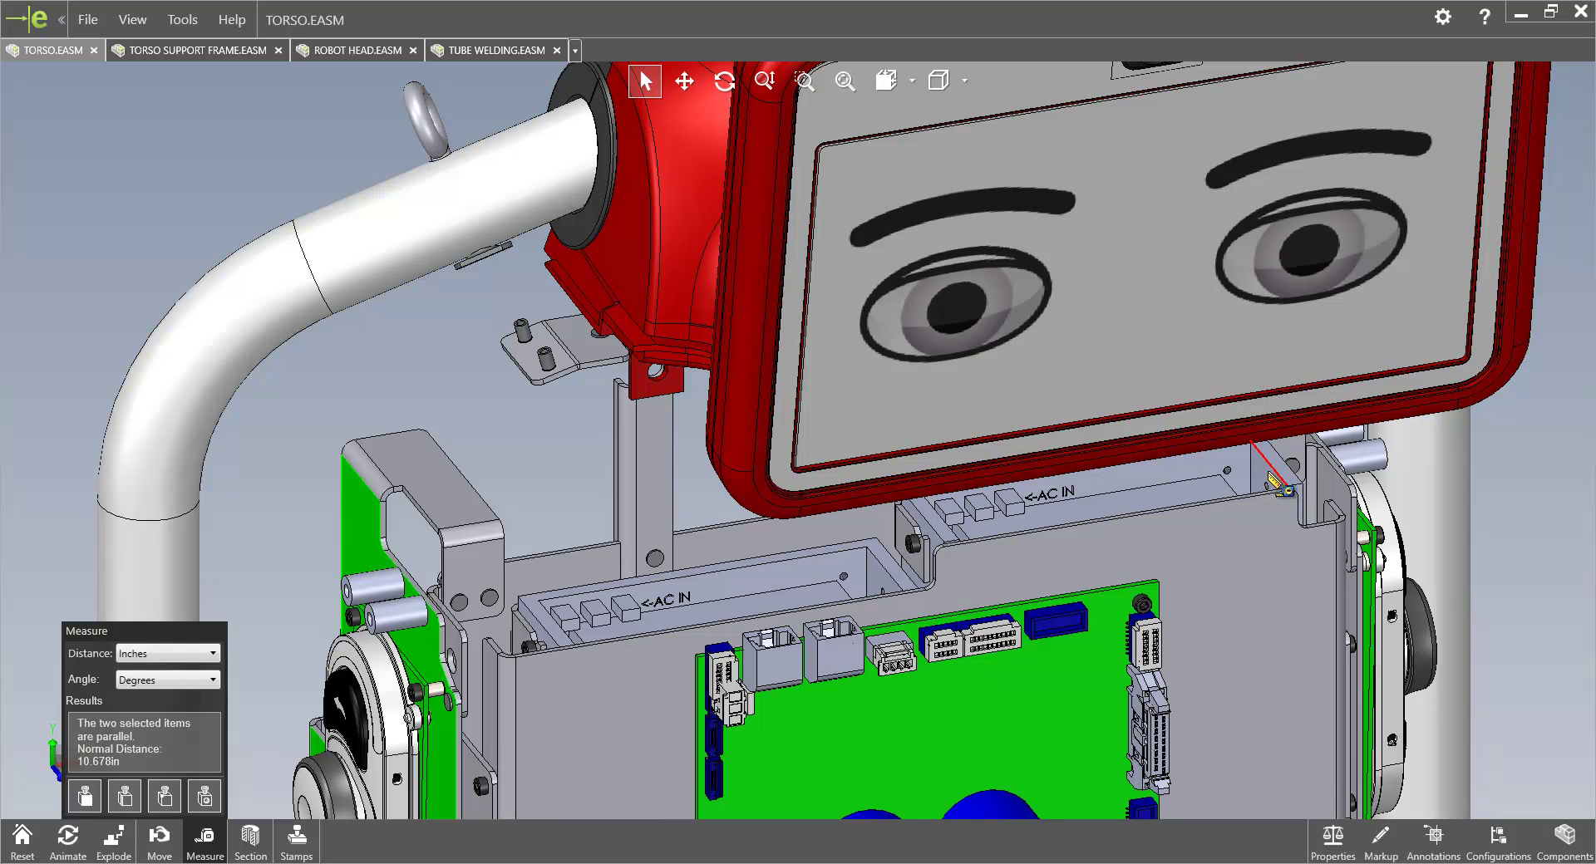
click(291, 540)
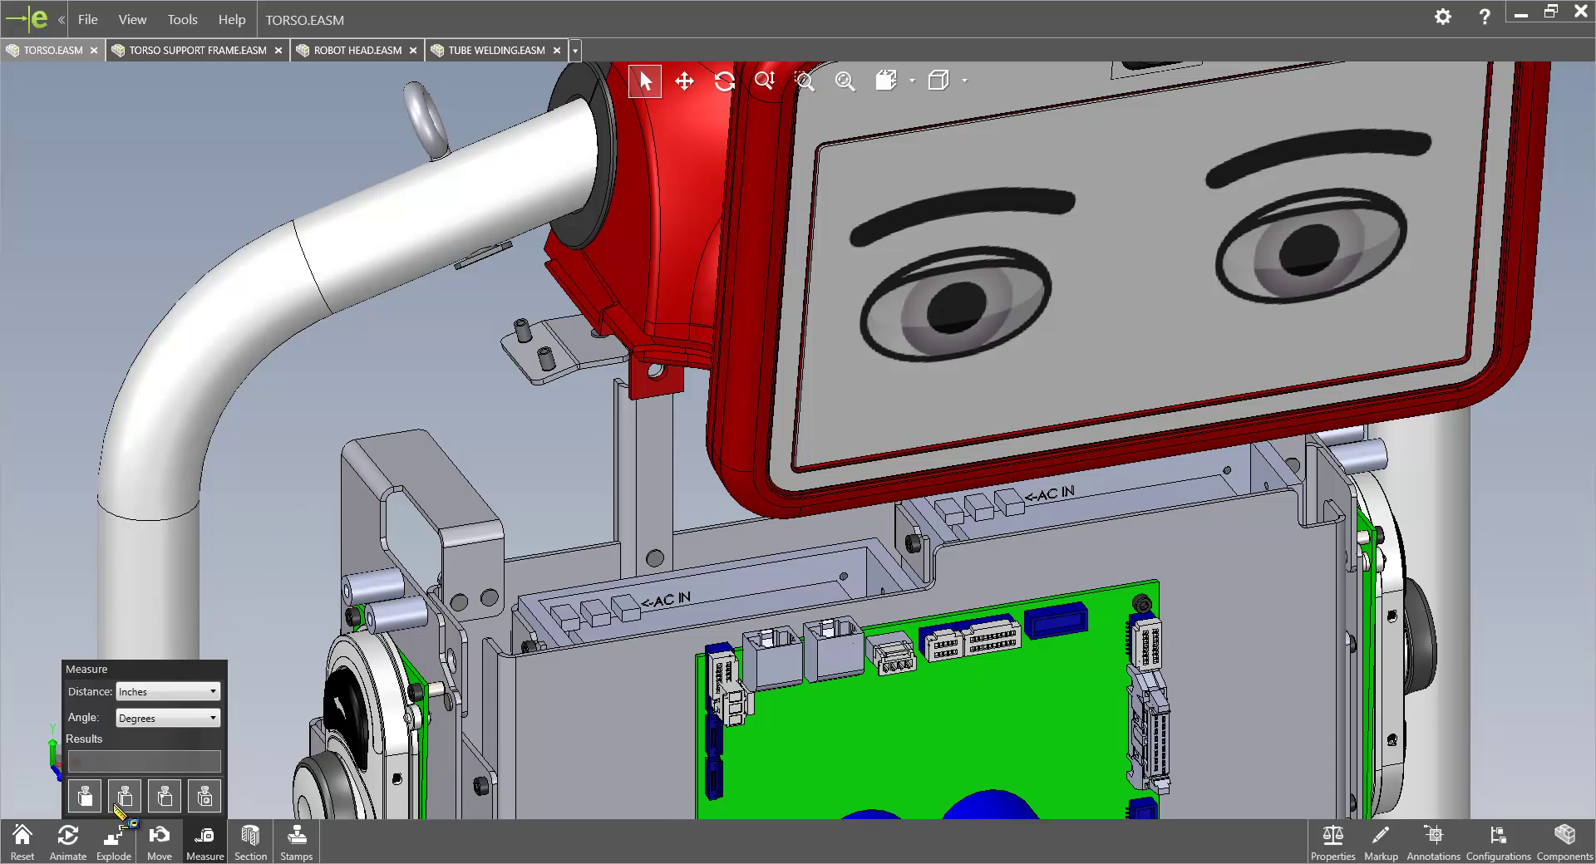
click(205, 841)
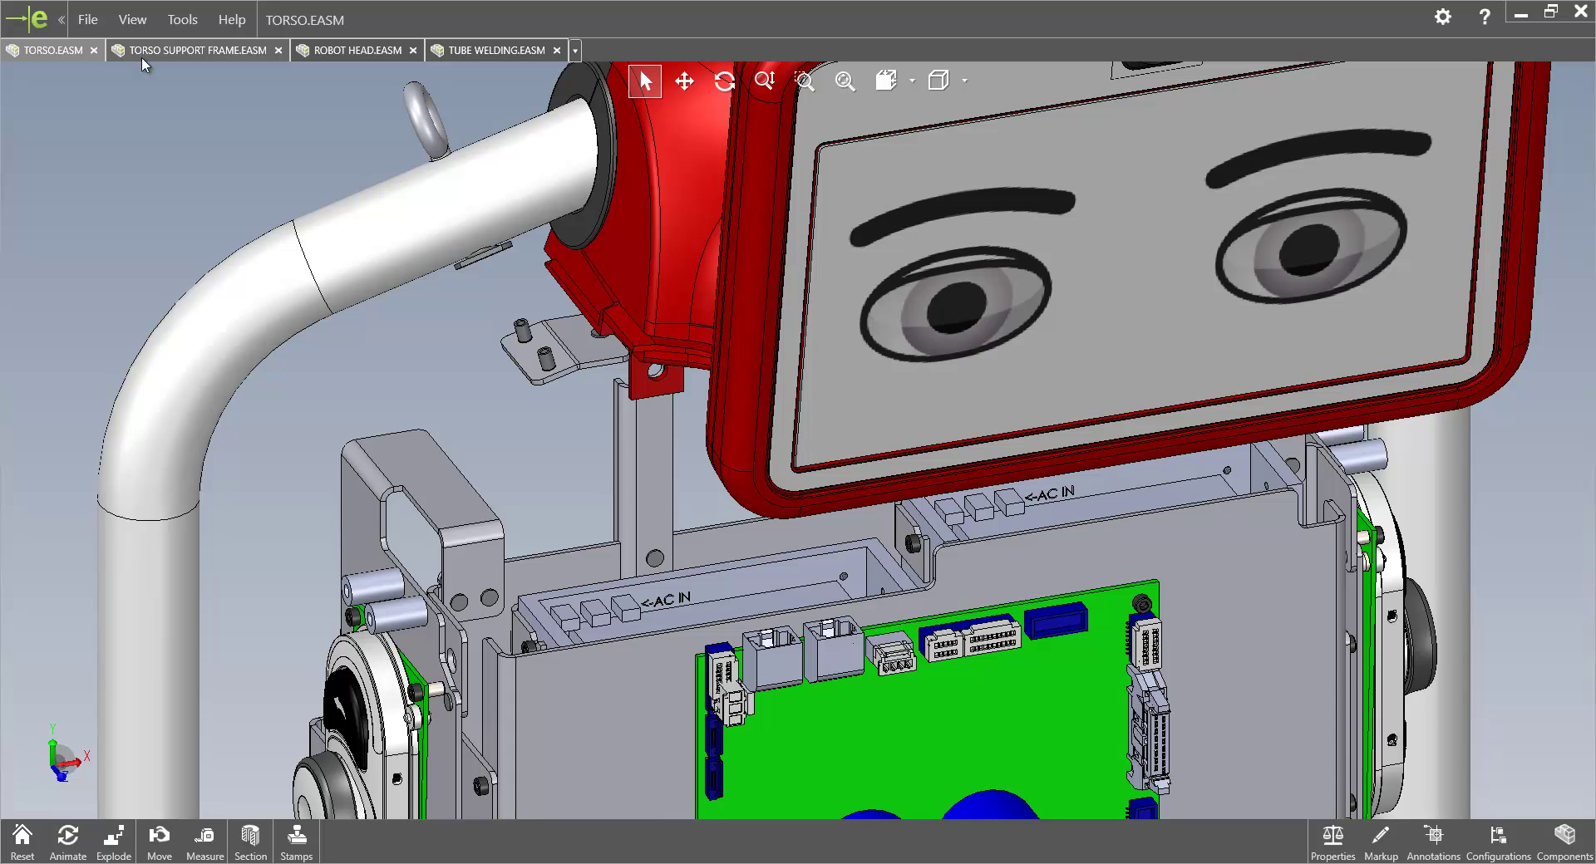
Step: Show the TORSO SUPPORT FRAME assembly's saved TOP 3D view, then its Exploded view
click(201, 55)
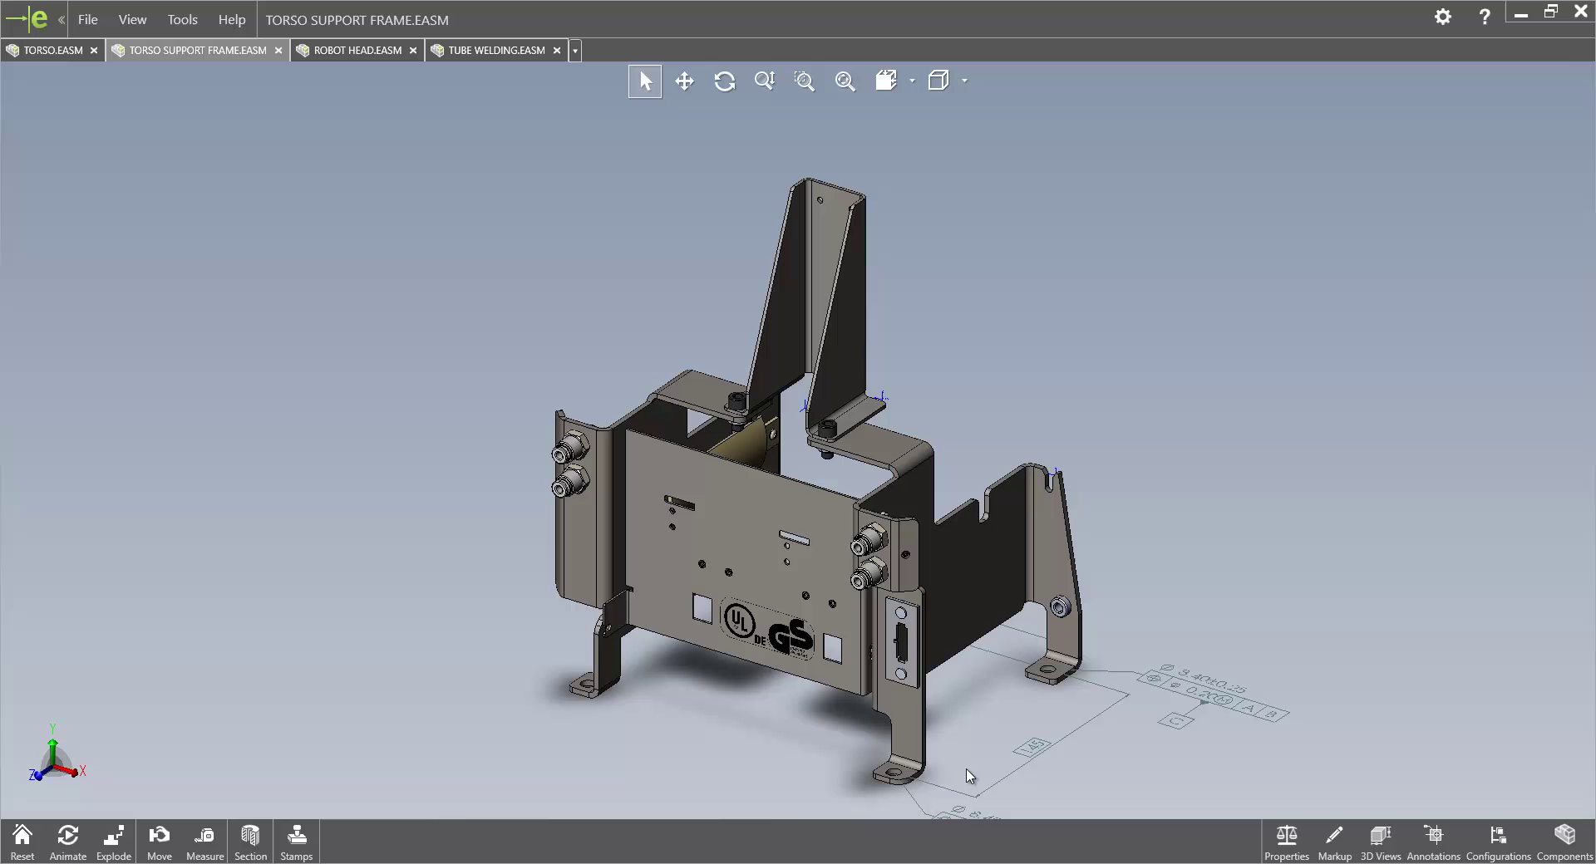
click(1376, 841)
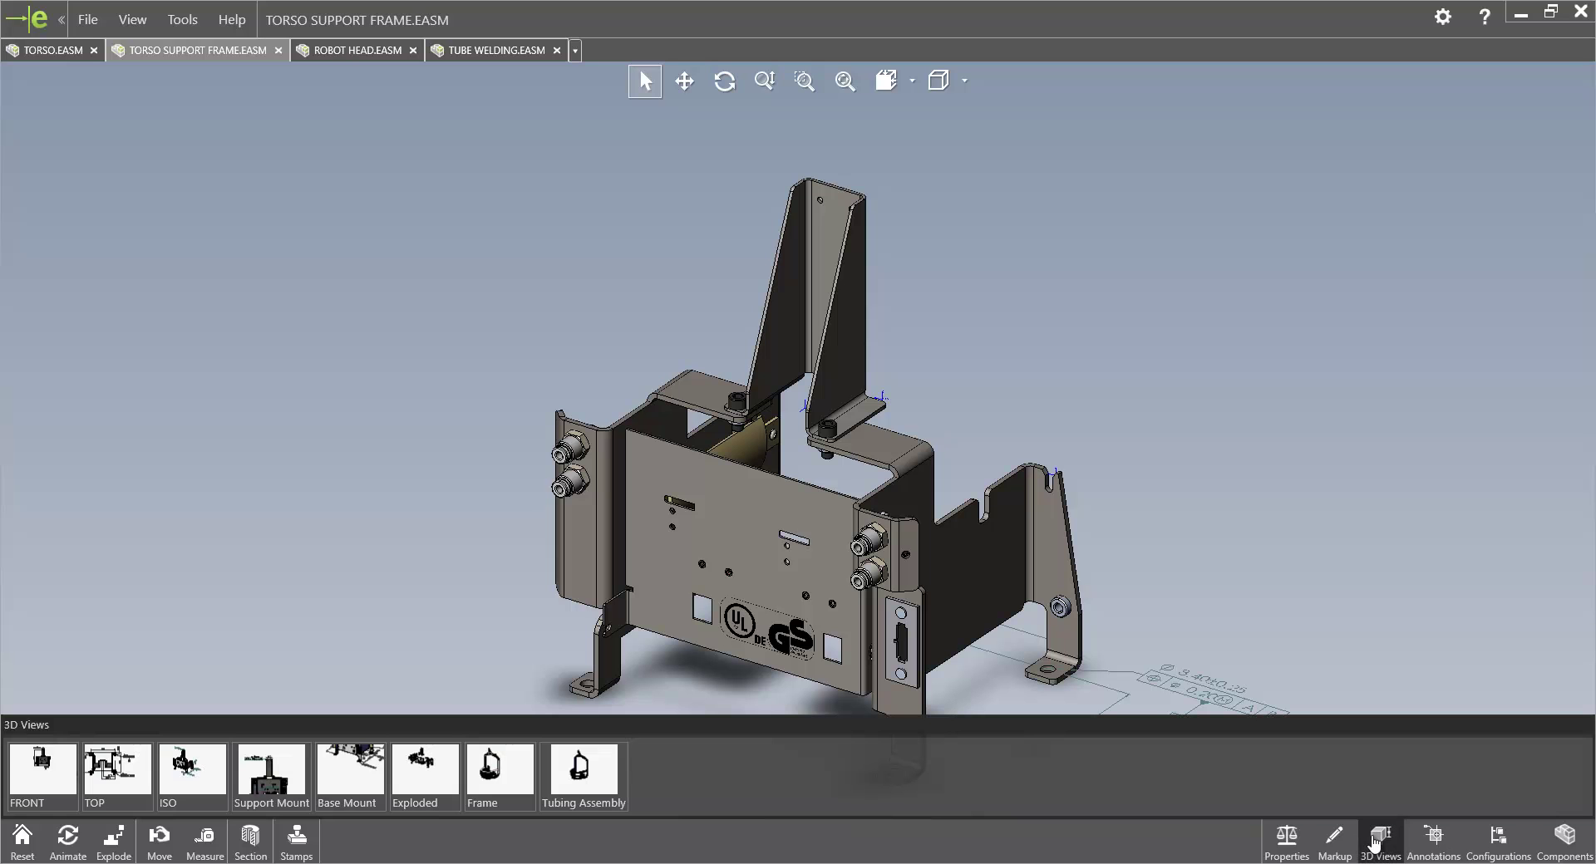
click(118, 776)
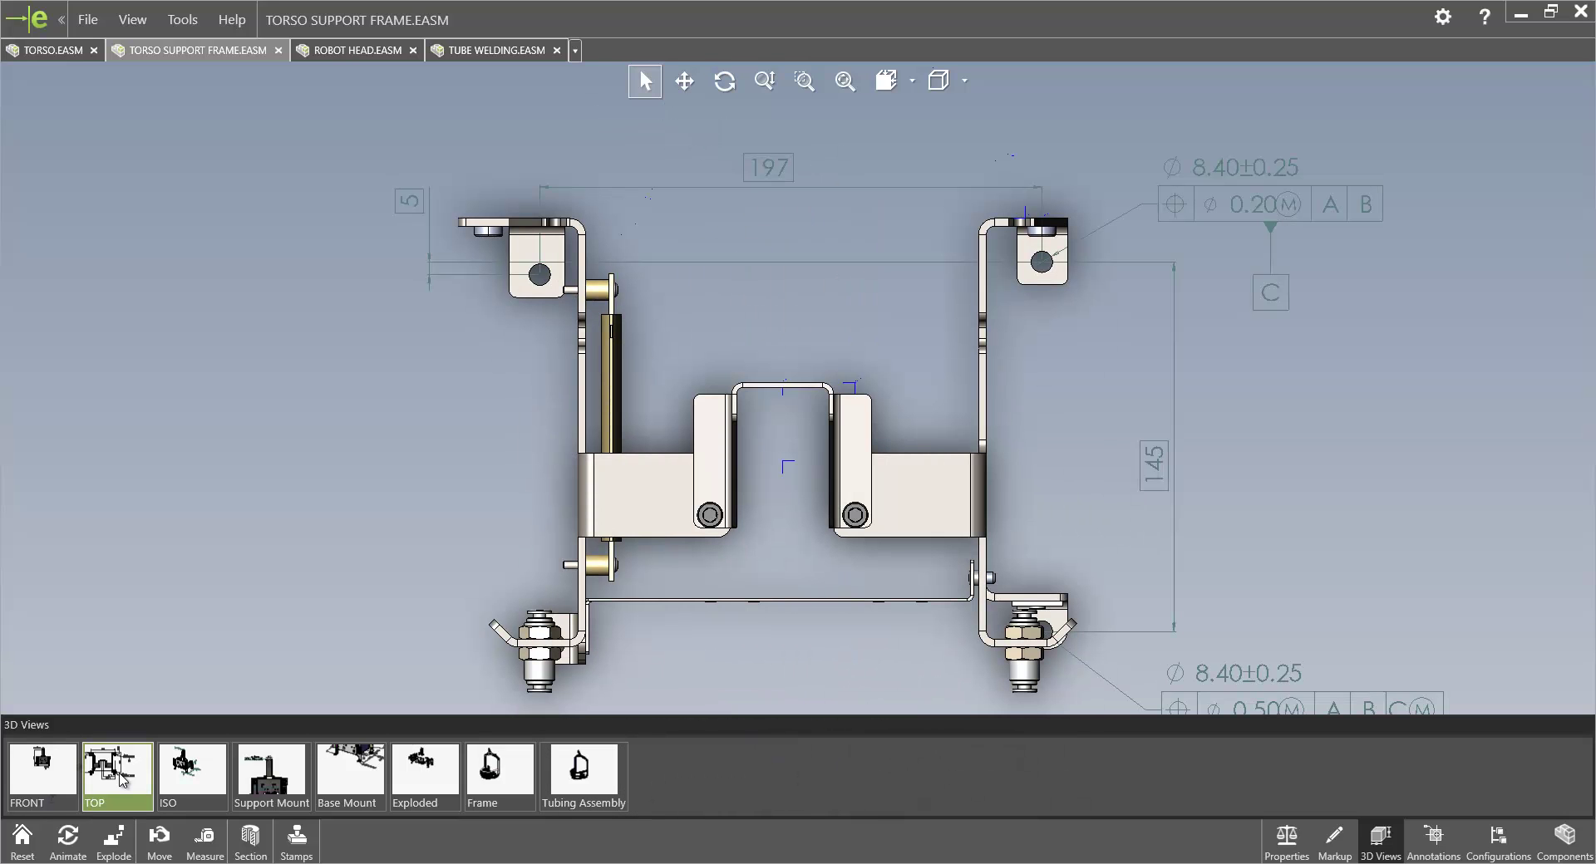
click(425, 775)
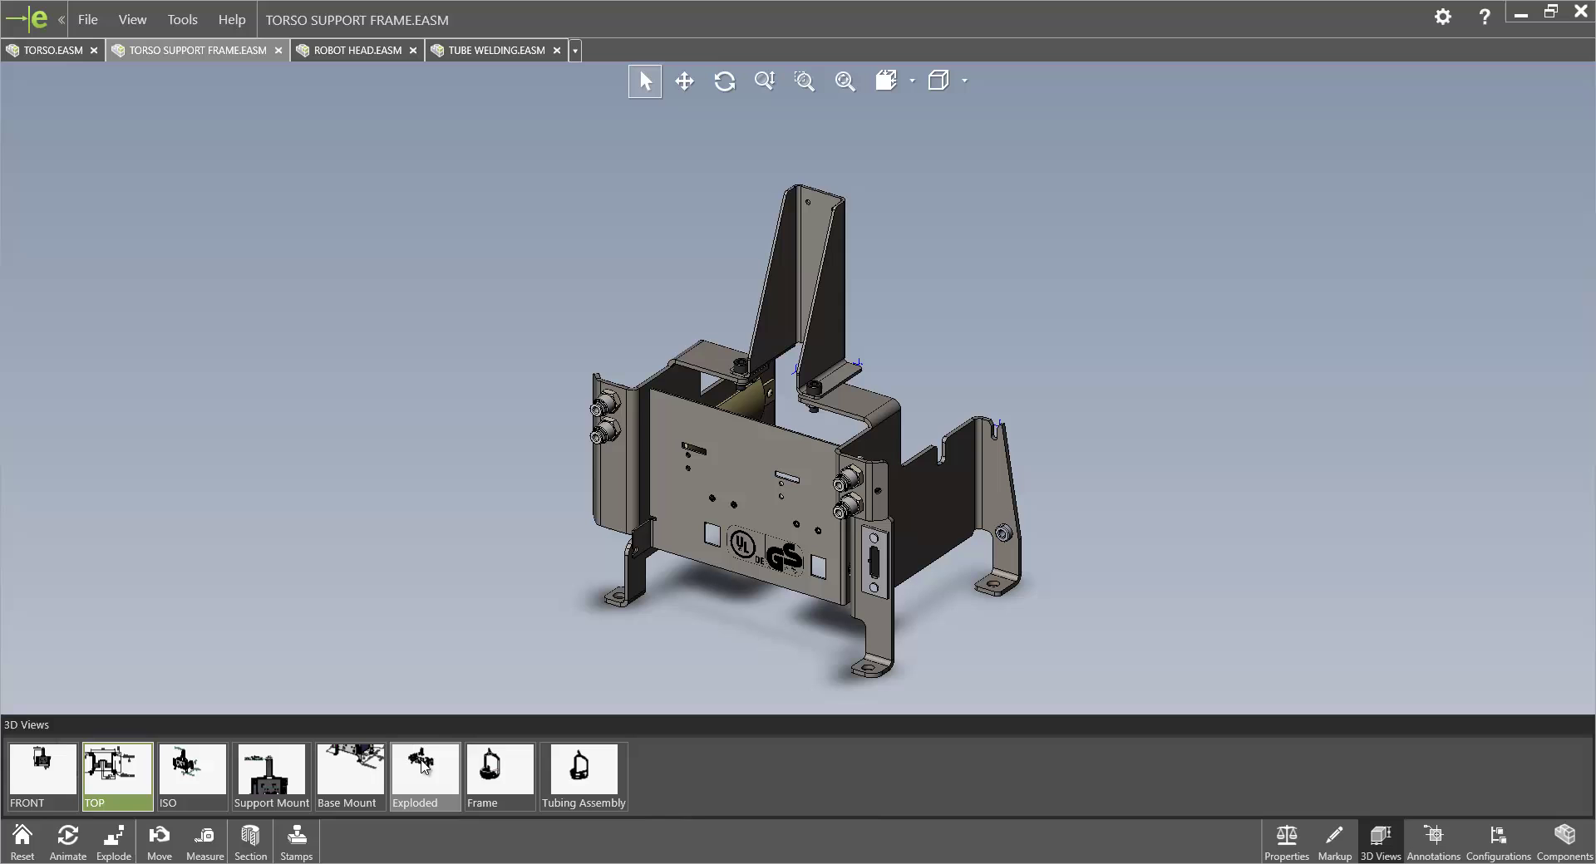
click(1381, 839)
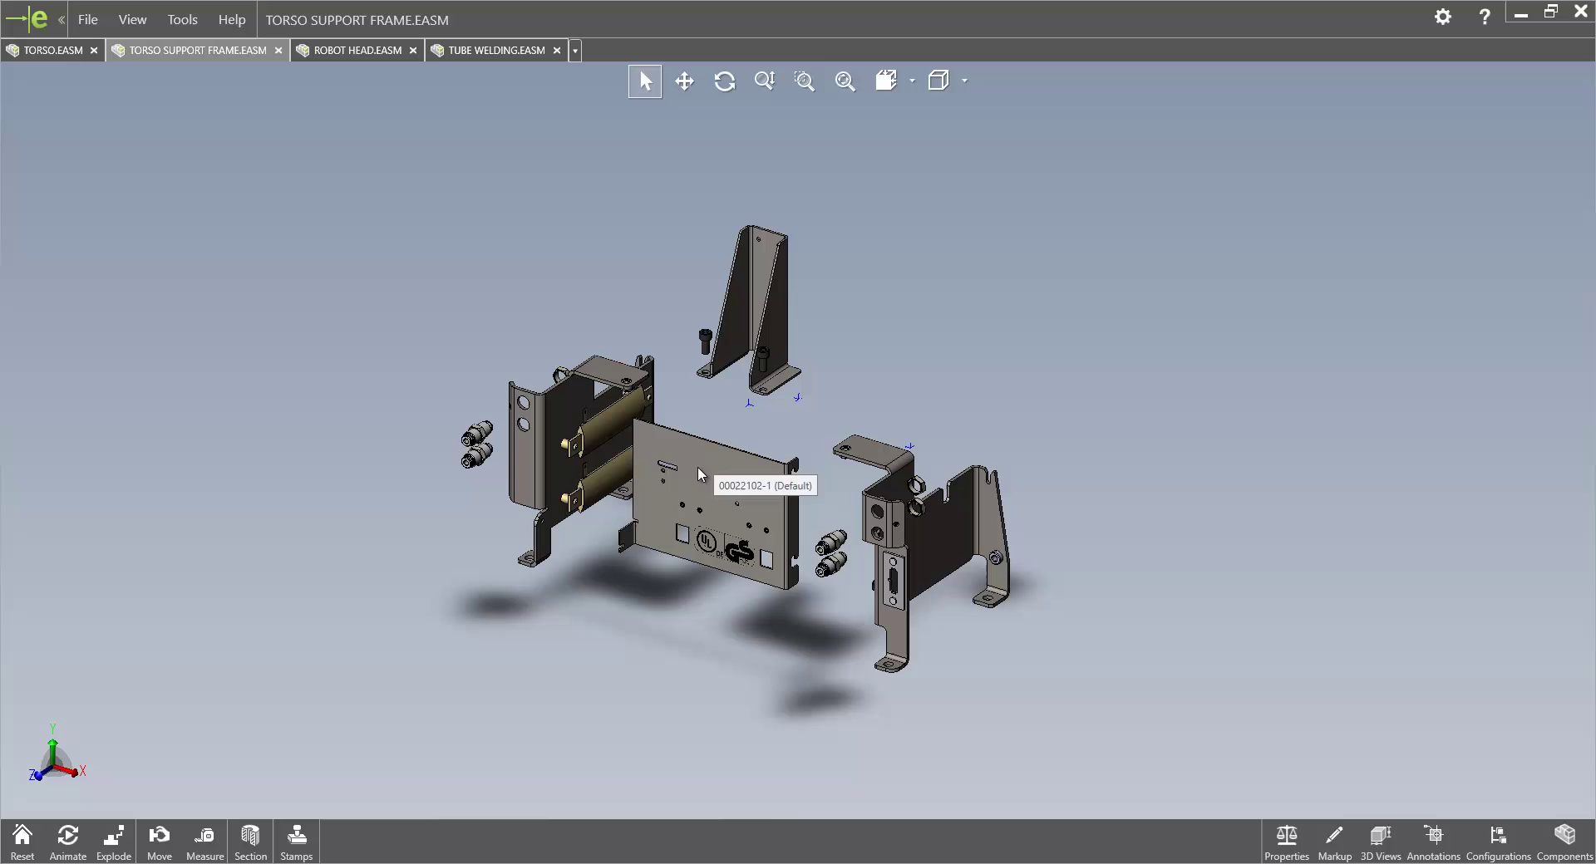
Step: Enable Show Component Descriptions in Options, then briefly view the Components list
click(206, 11)
click(102, 223)
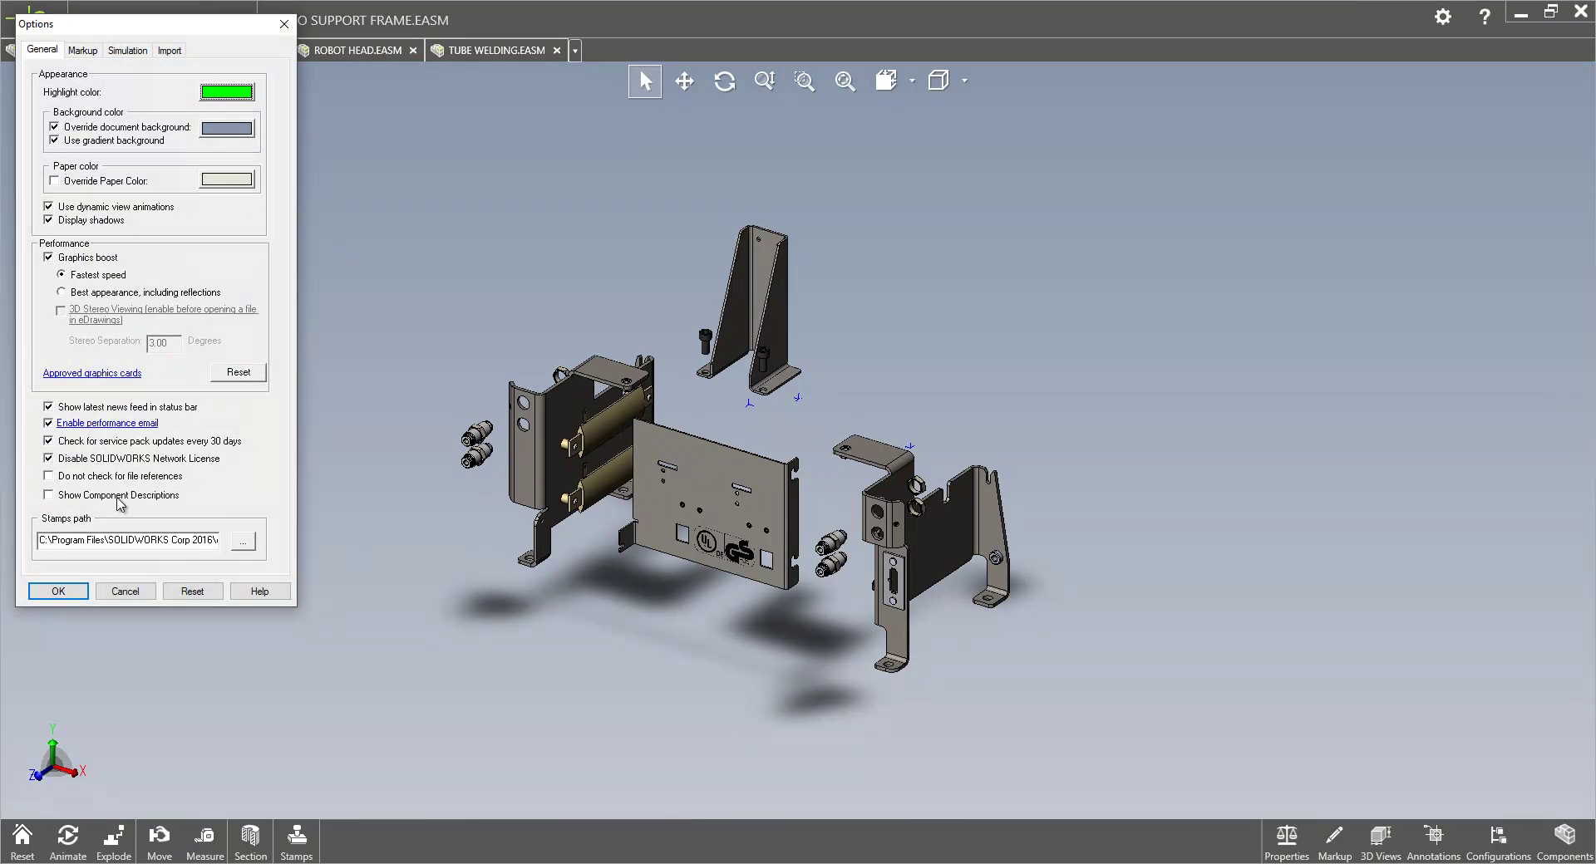
click(58, 591)
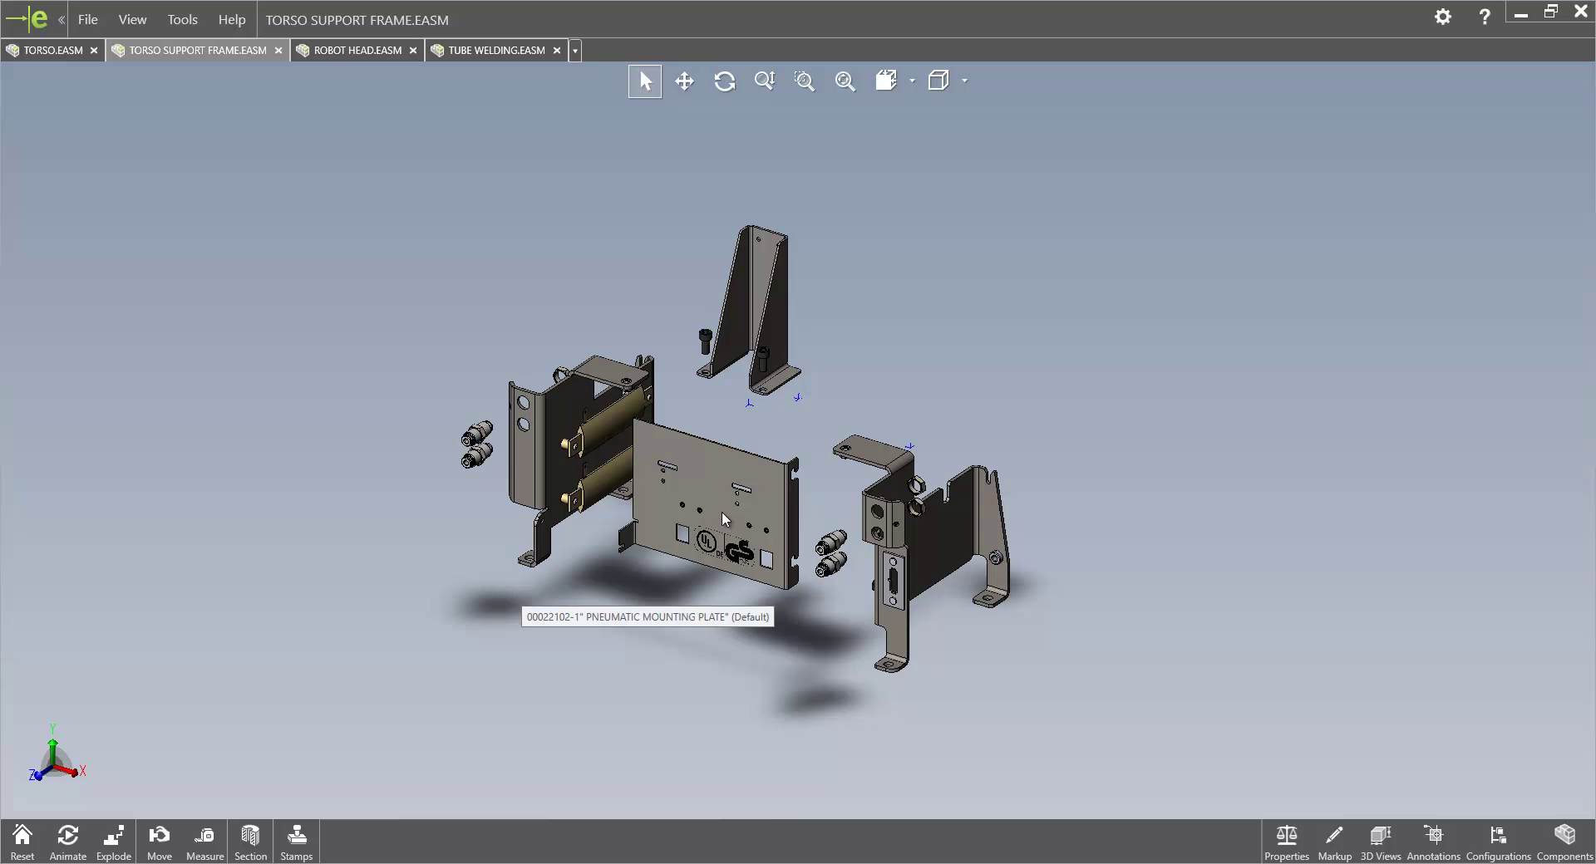
click(1564, 838)
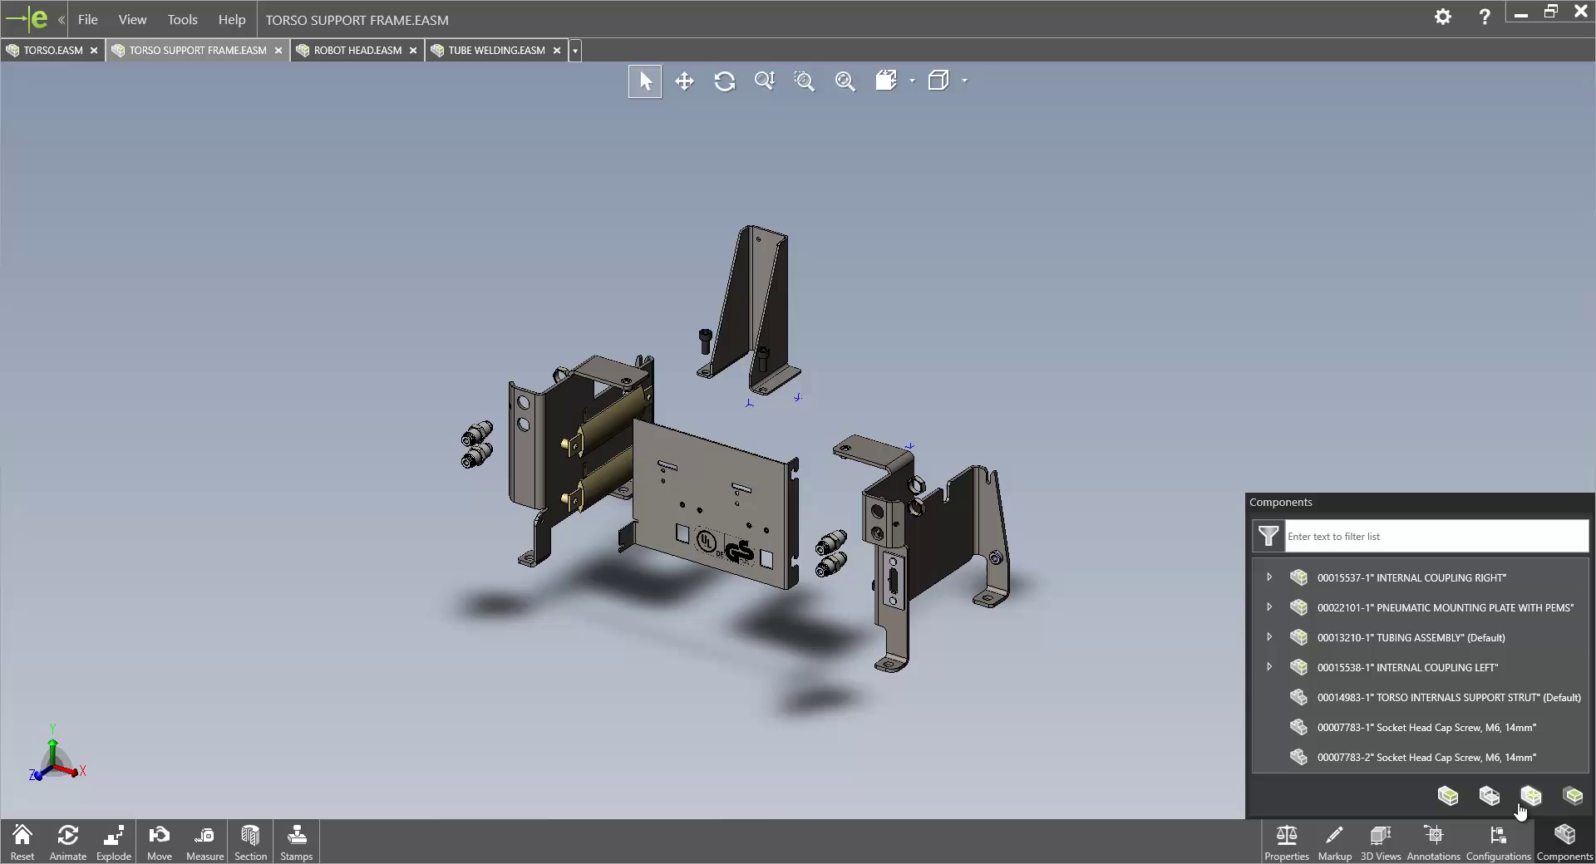
click(1561, 838)
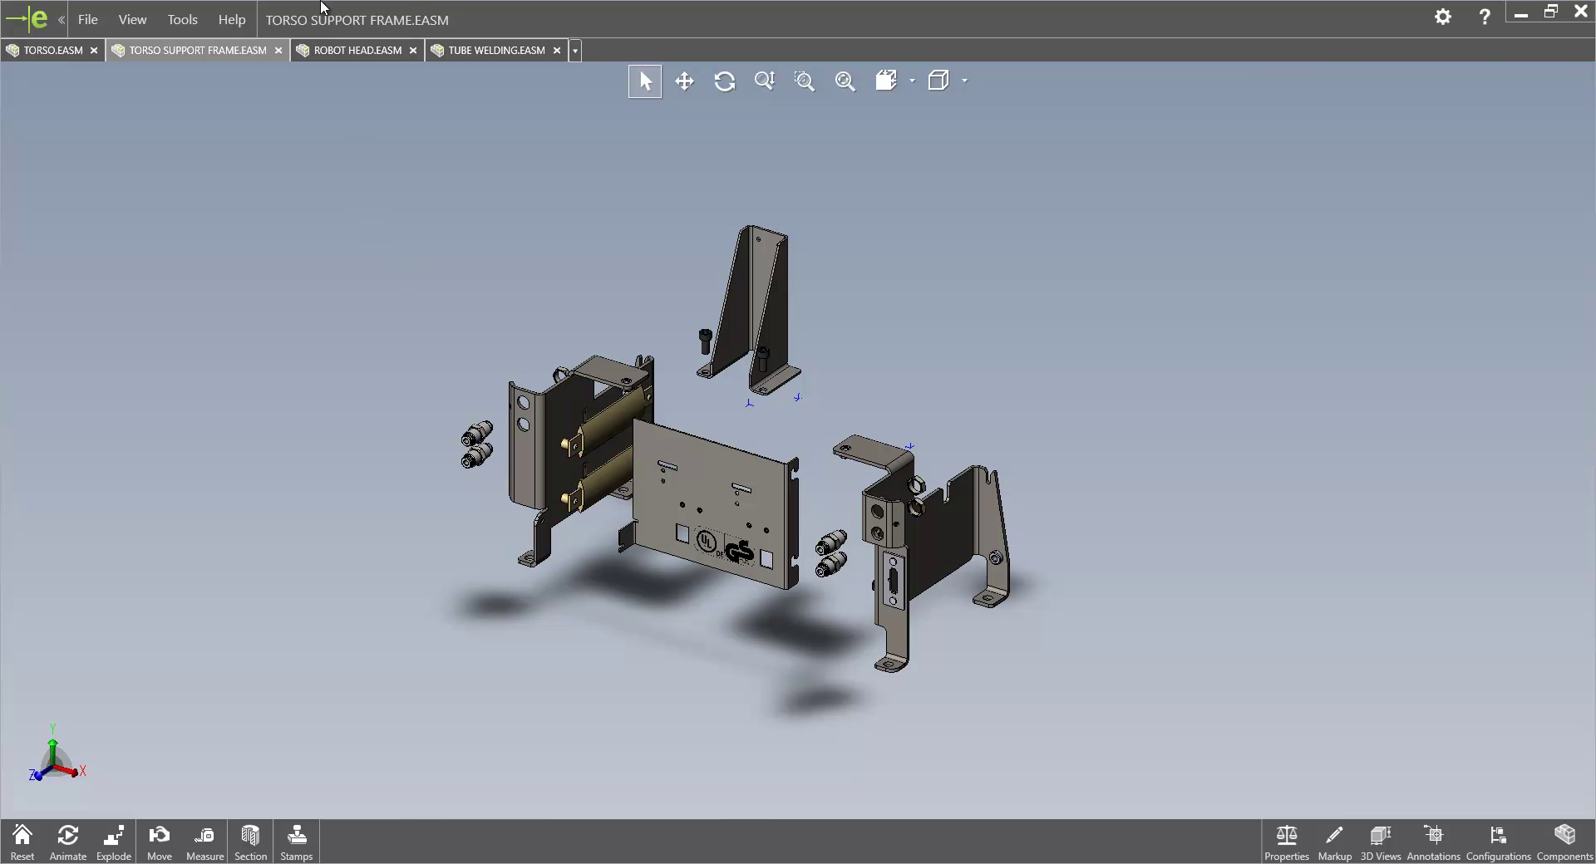
Step: Switch to ROBOT HEAD.EASM and orbit and zoom to inspect it from several sides
click(352, 50)
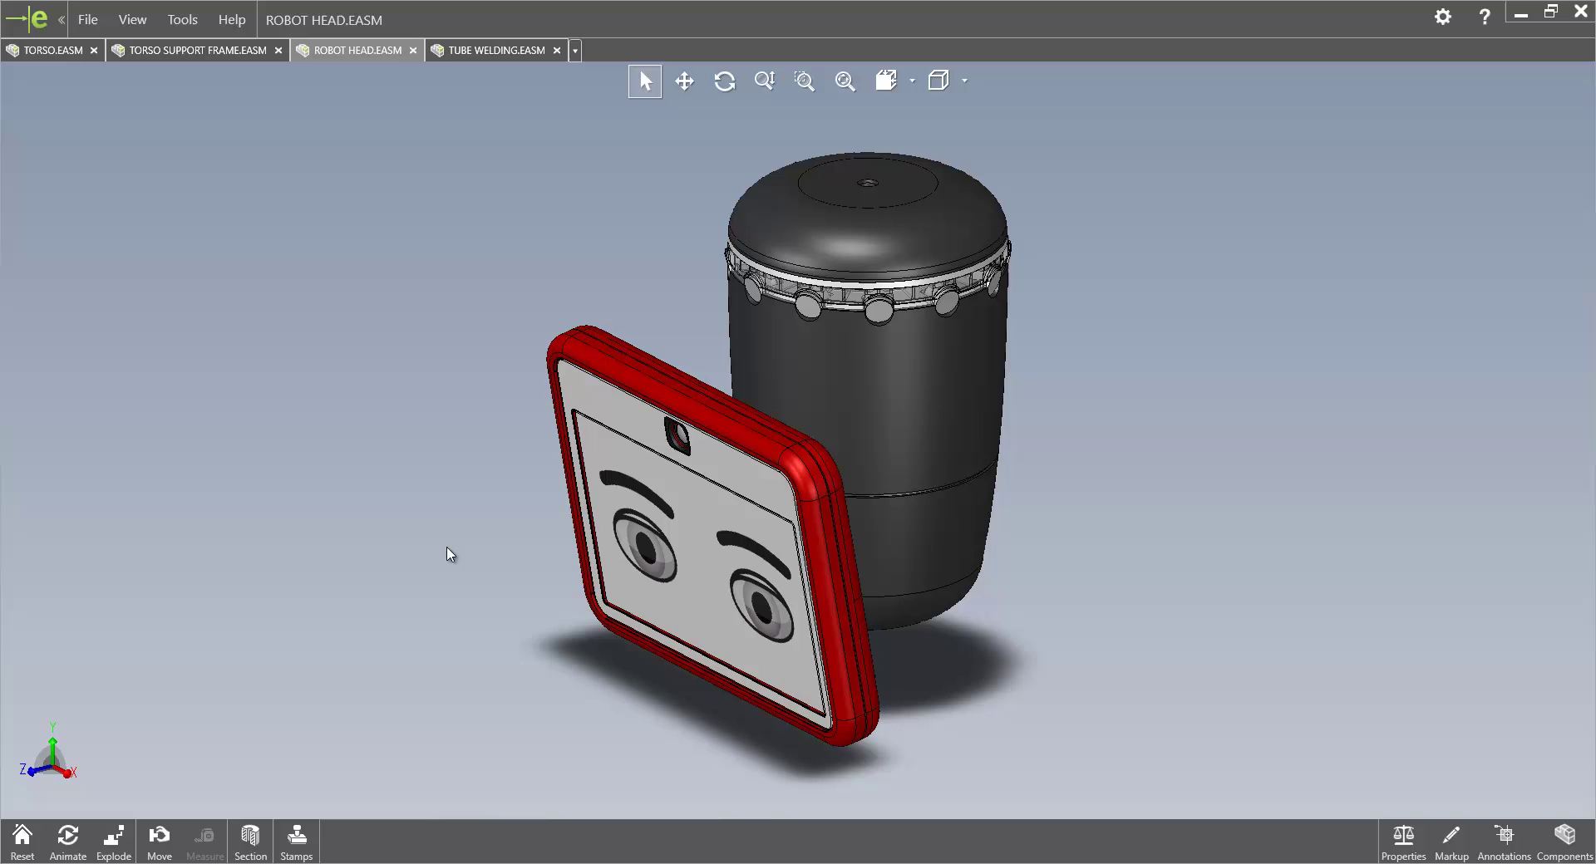
mouse_move(721, 536)
middle_down()
mouse_move(929, 517)
mouse_move(595, 531)
mouse_move(830, 516)
mouse_move(707, 519)
middle_up()
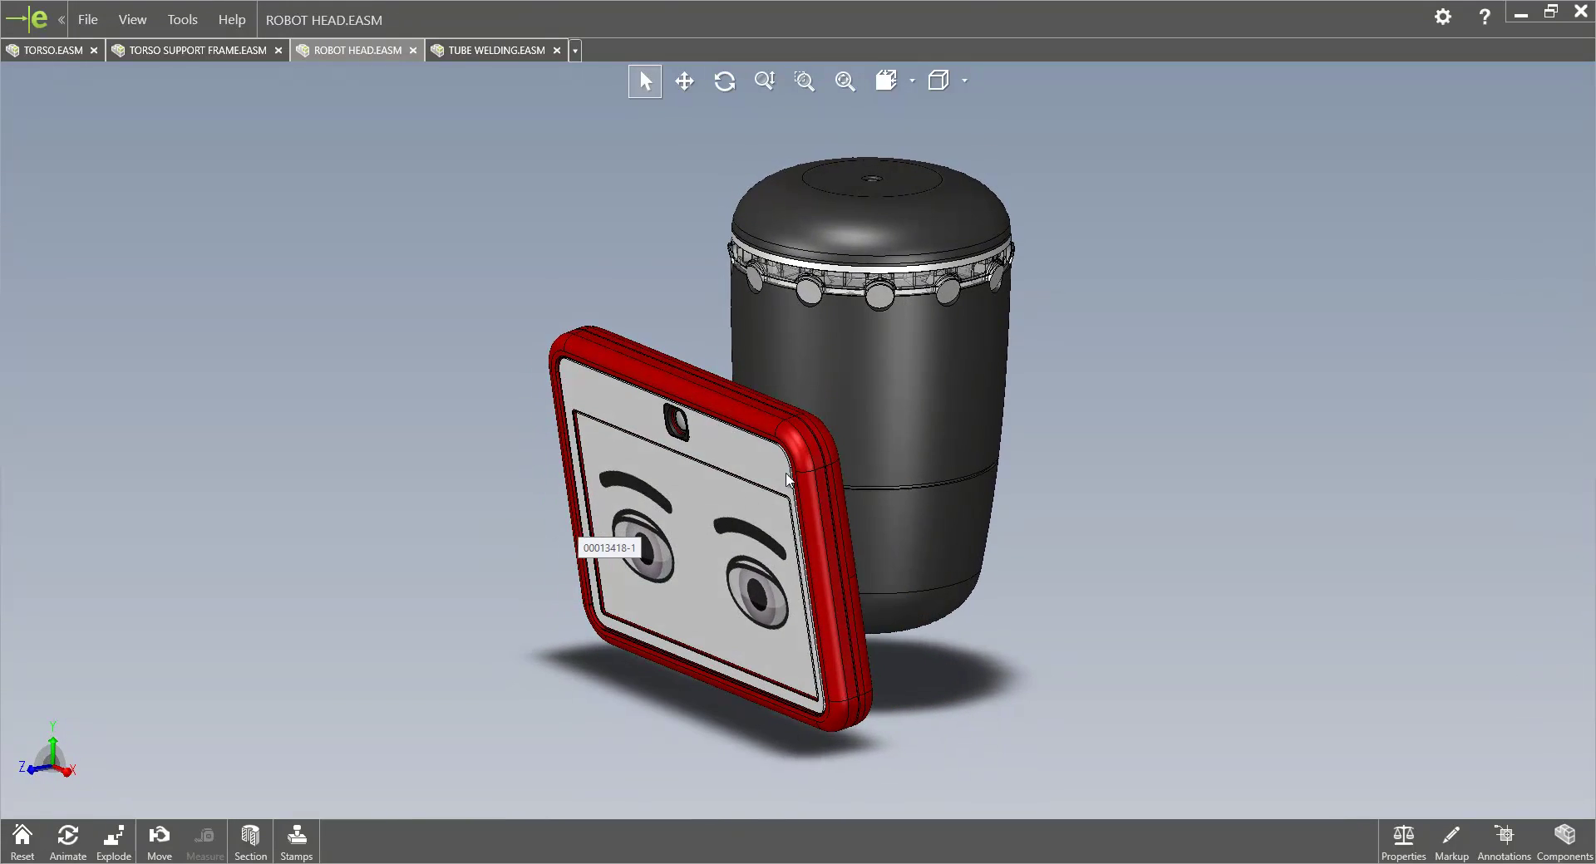
scroll(748, 494, up, 1)
scroll(870, 462, down, 8)
scroll(831, 578, down, 3)
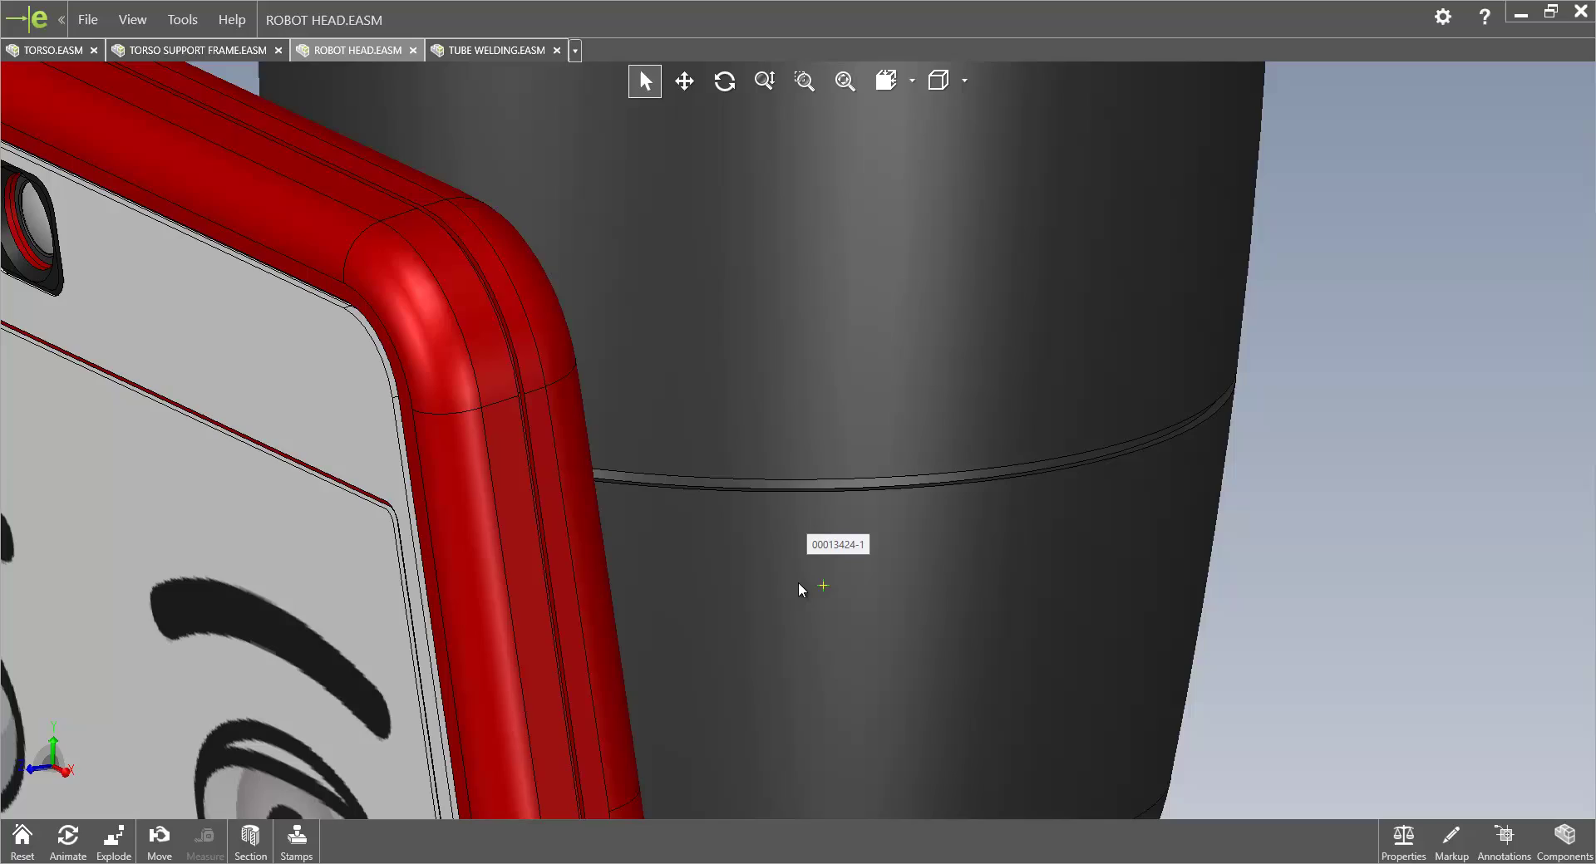
scroll(810, 586, up, 3)
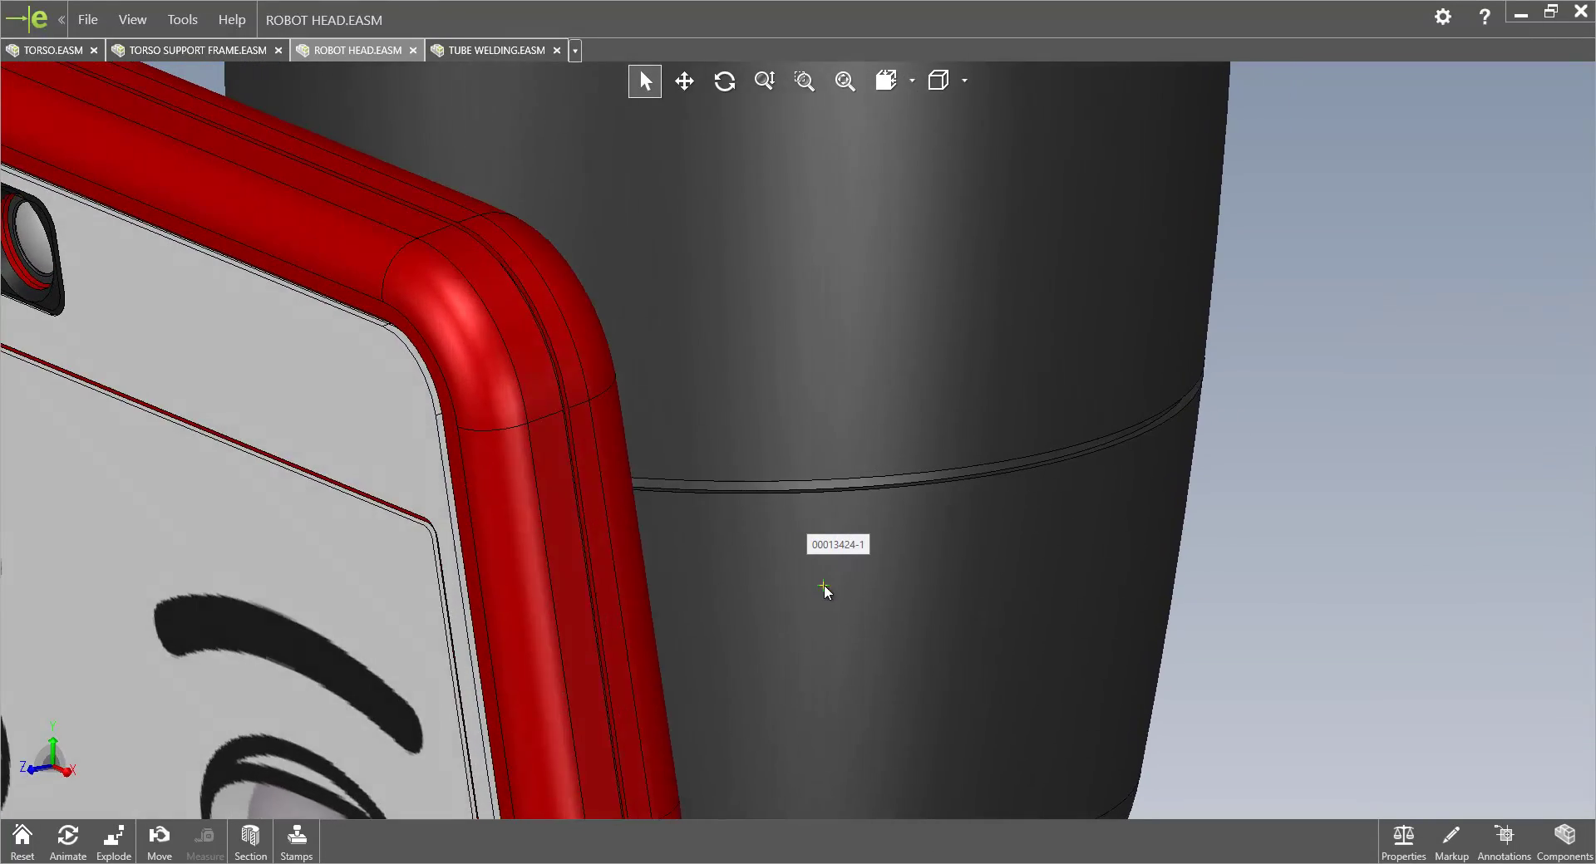
scroll(831, 557, up, 3)
scroll(793, 520, up, 6)
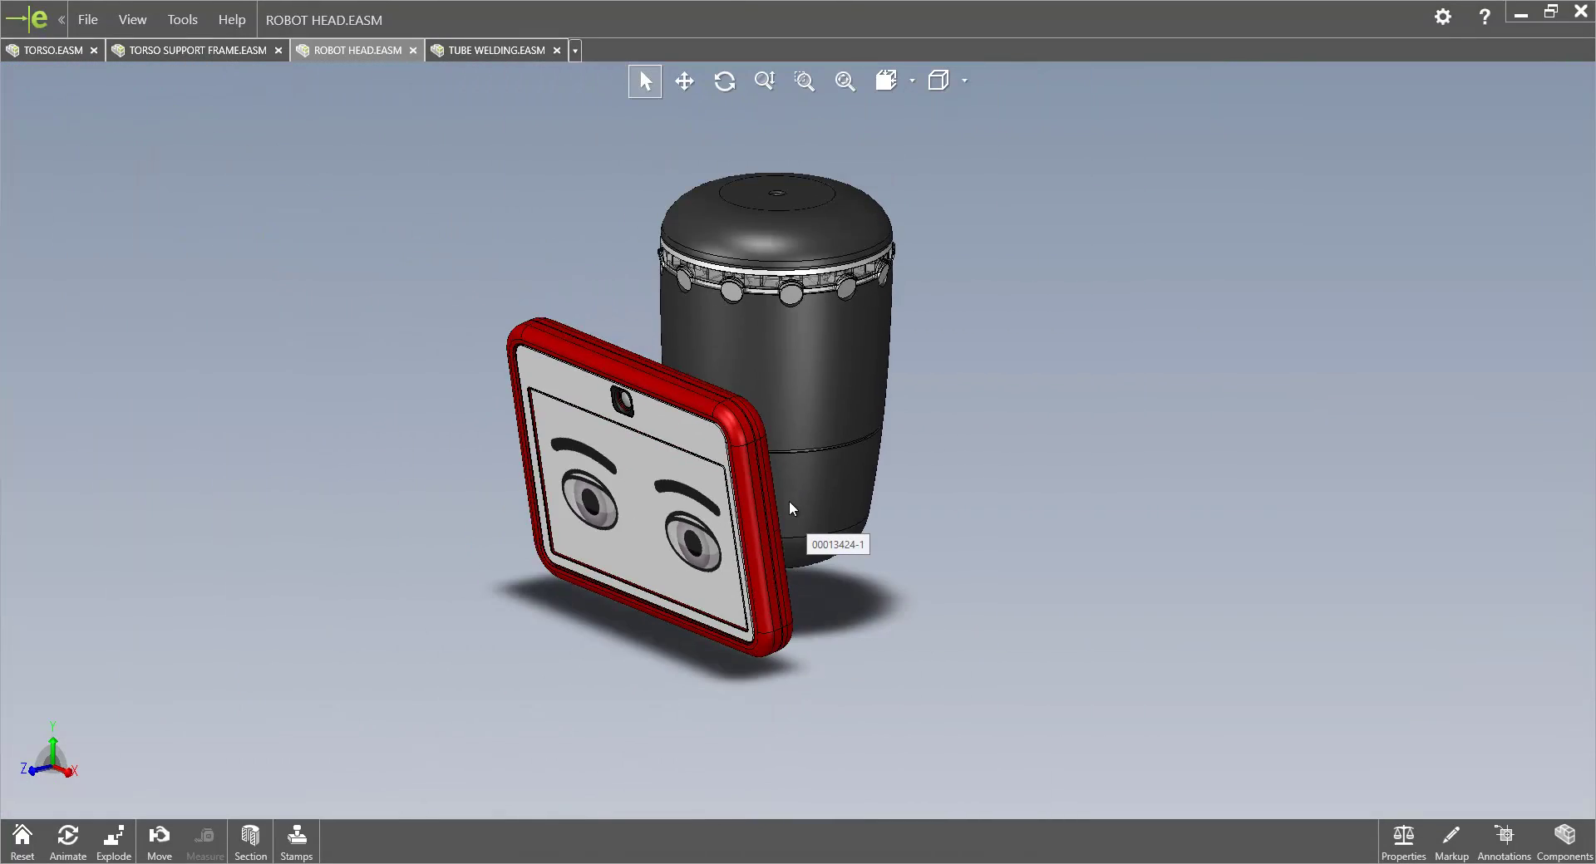
scroll(788, 501, down, 1)
Step: Hide the cylinder shell and lower bowl, orbit to the red back, then undo to restore the bowl
right_click(794, 340)
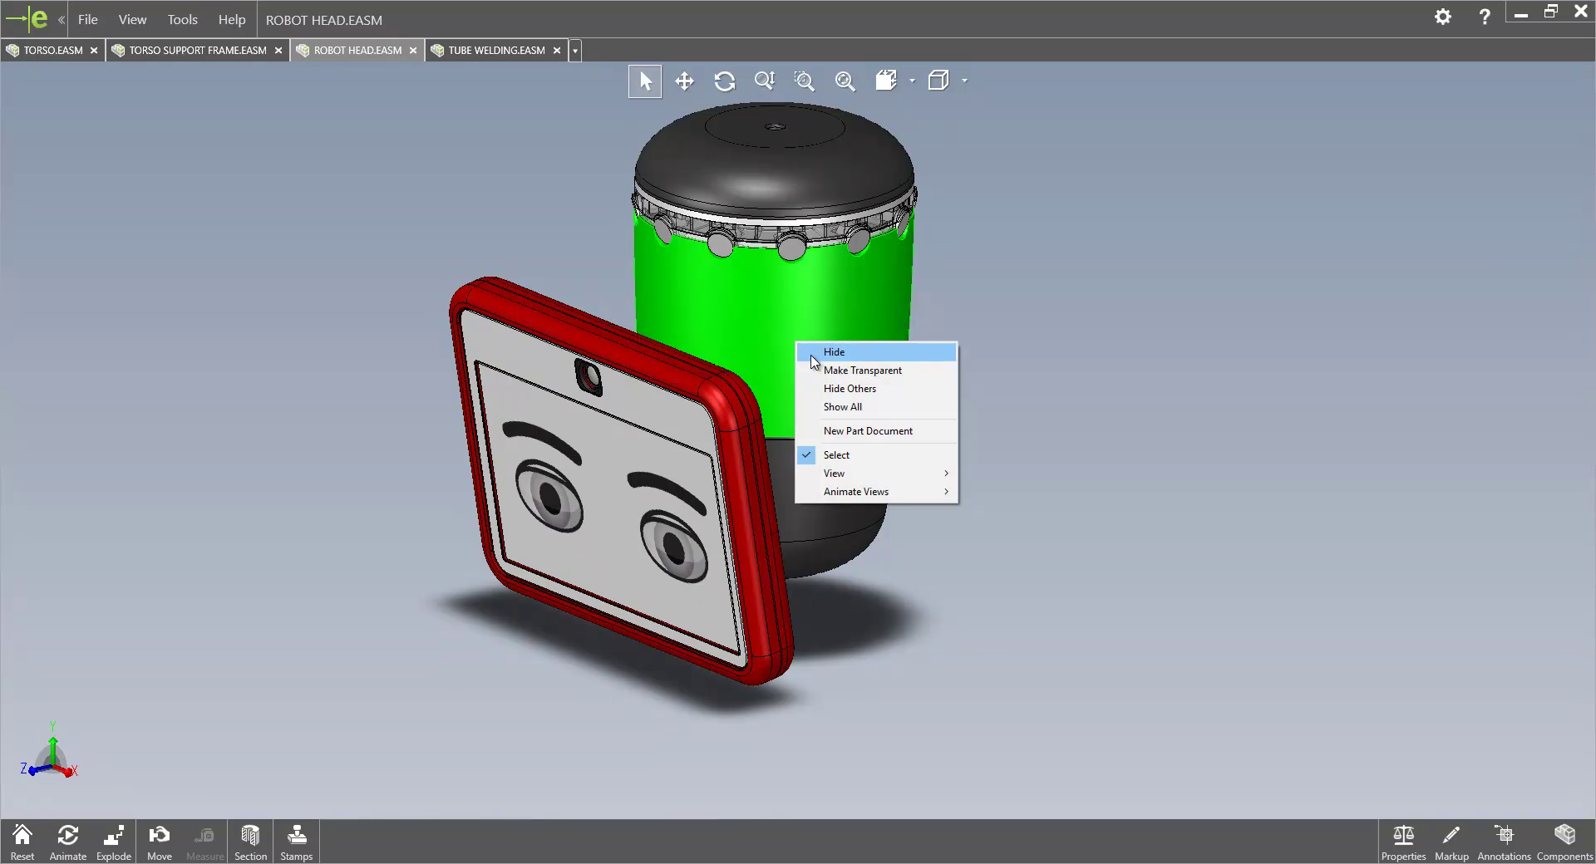
click(831, 366)
right_click(840, 517)
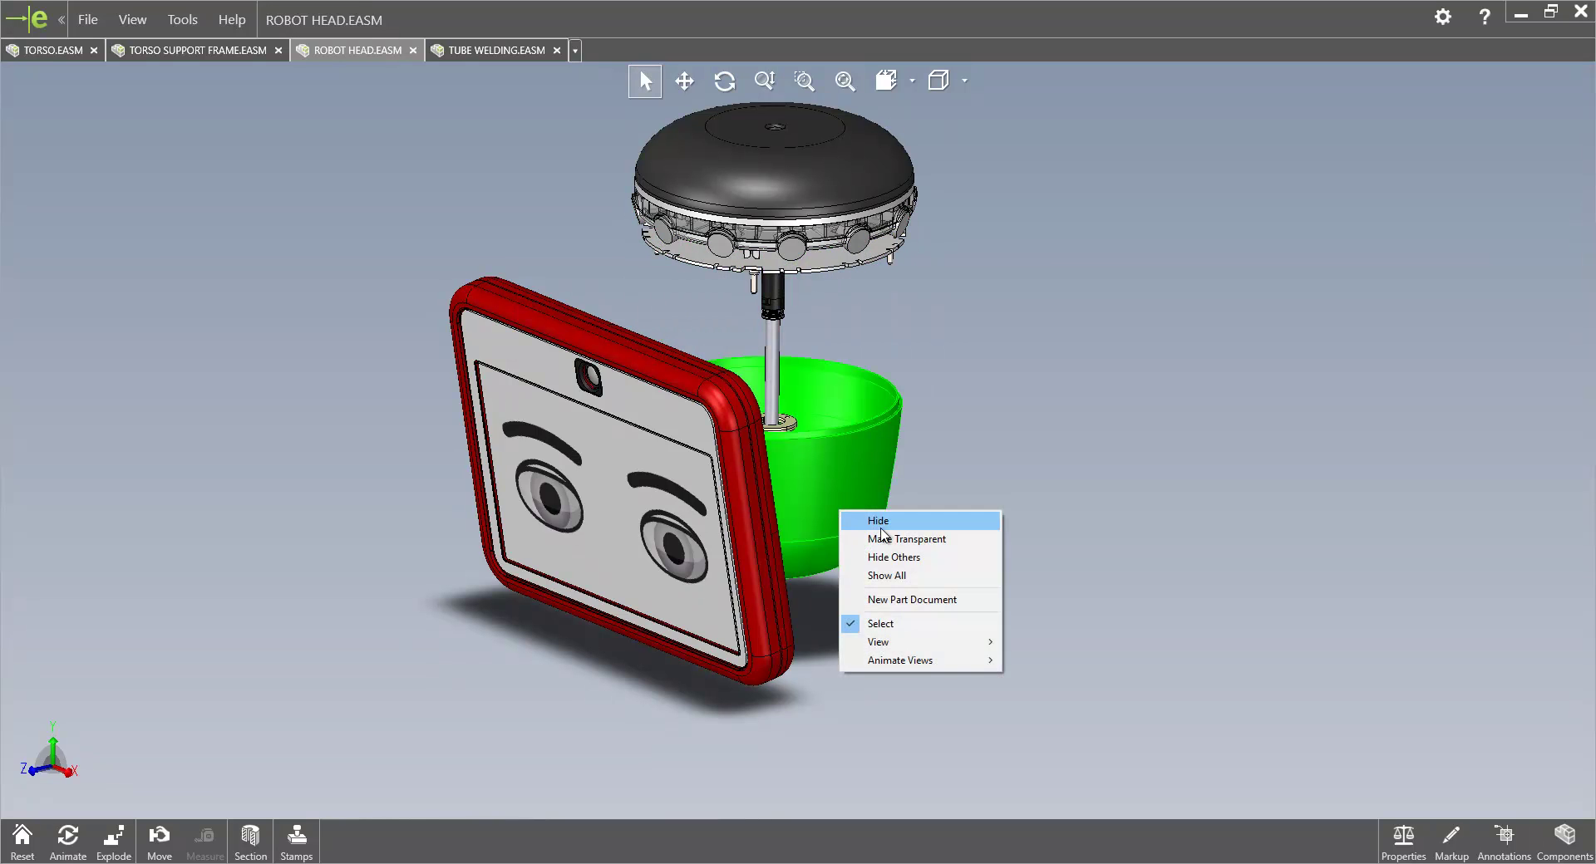
click(876, 542)
middle_drag(893, 592, 497, 547)
scroll(497, 554, down, 2)
scroll(600, 487, up, 1)
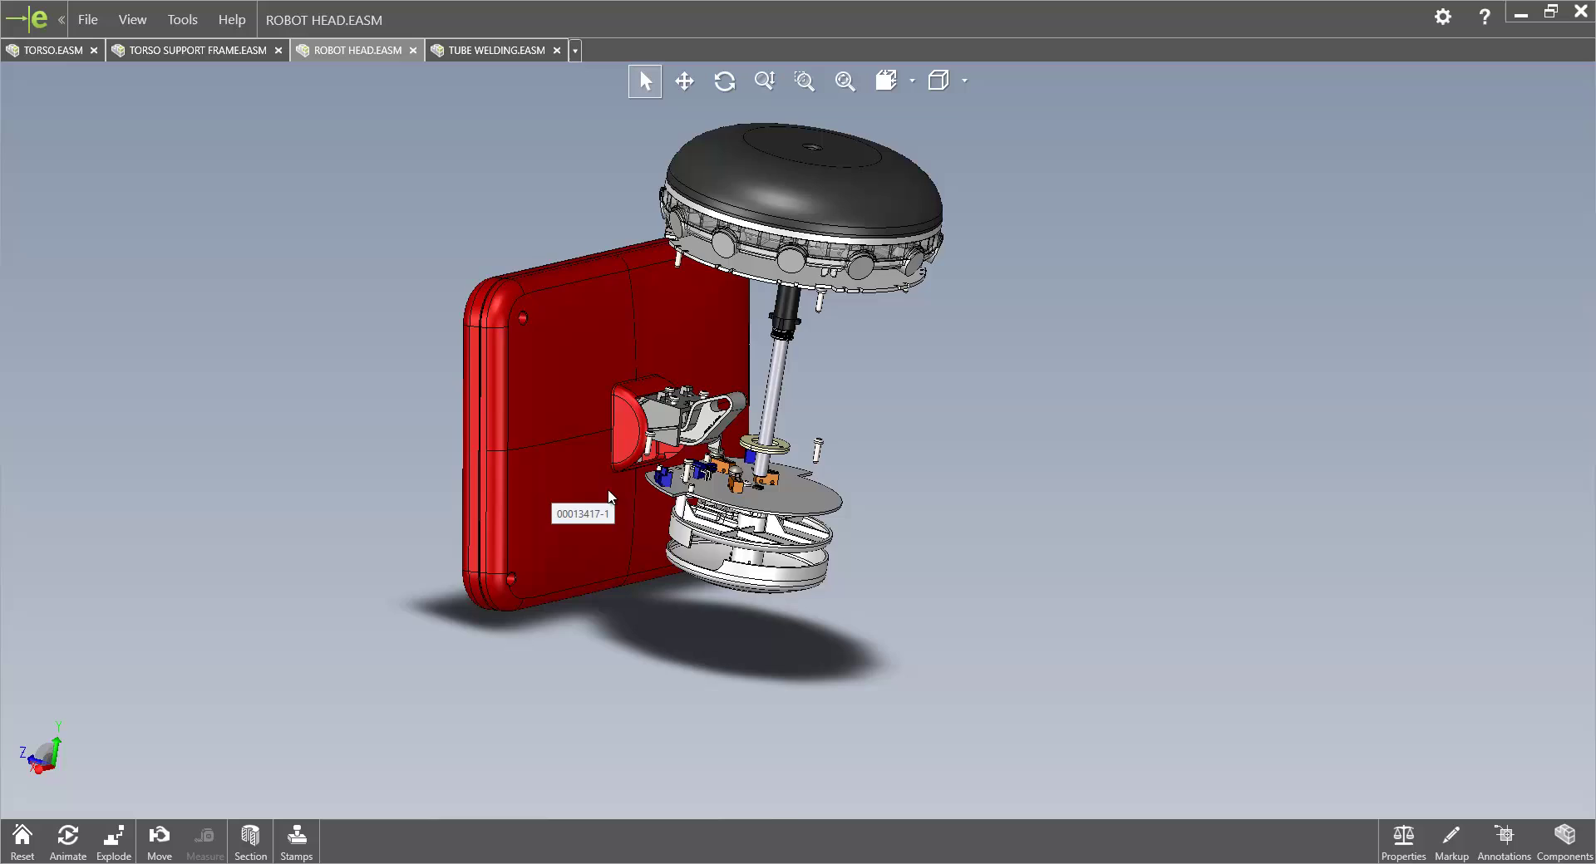
key(ctrl+7)
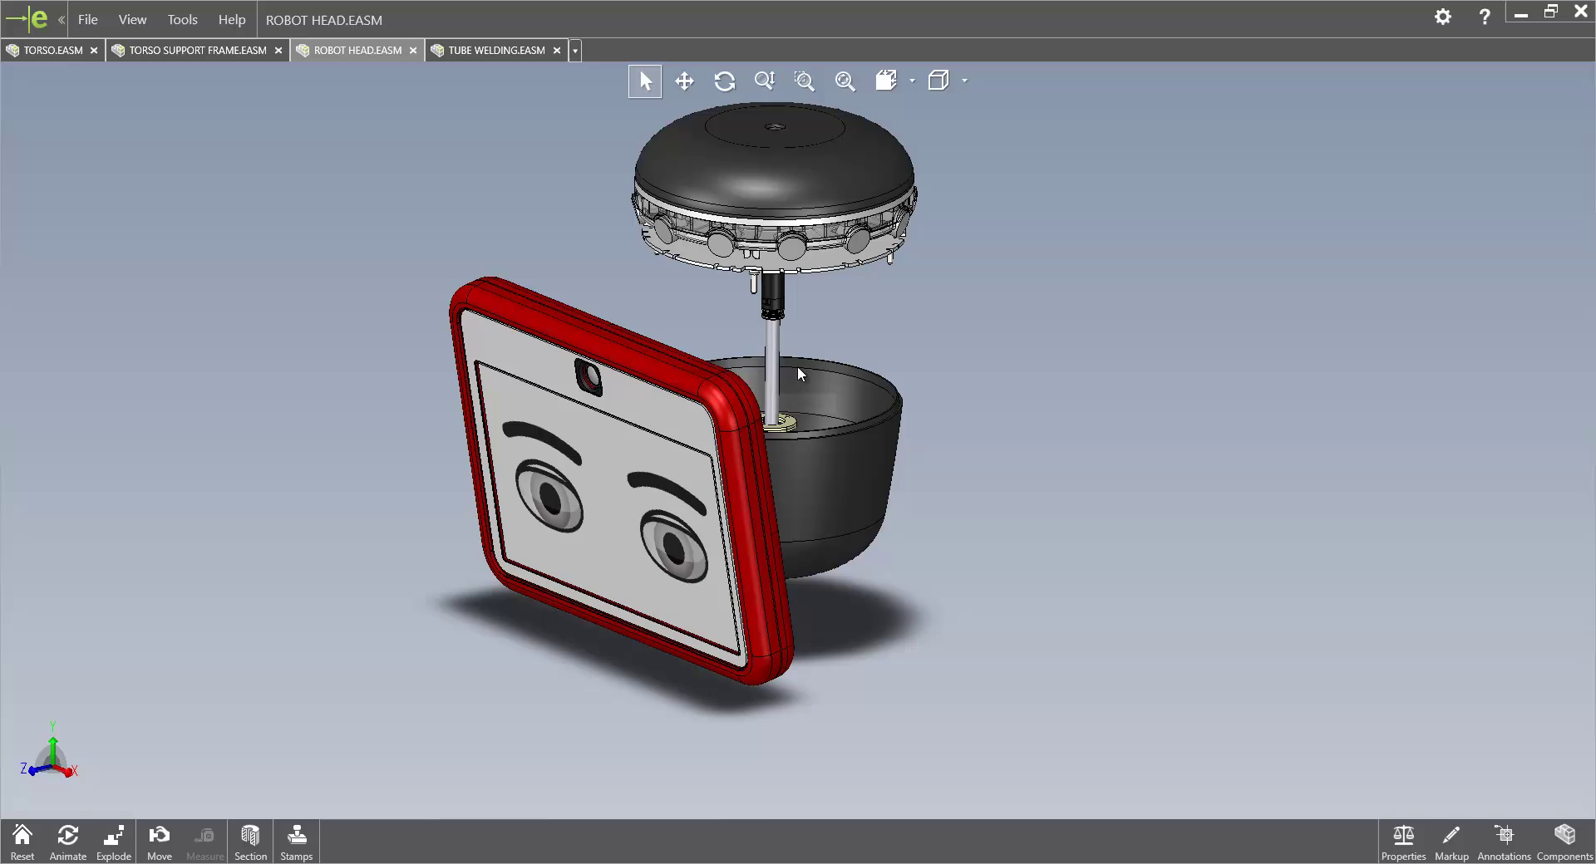
Step: Switch to TUBE WELDING.EASM and zoom in on a weld bead with its 6 fillet symbol
click(498, 50)
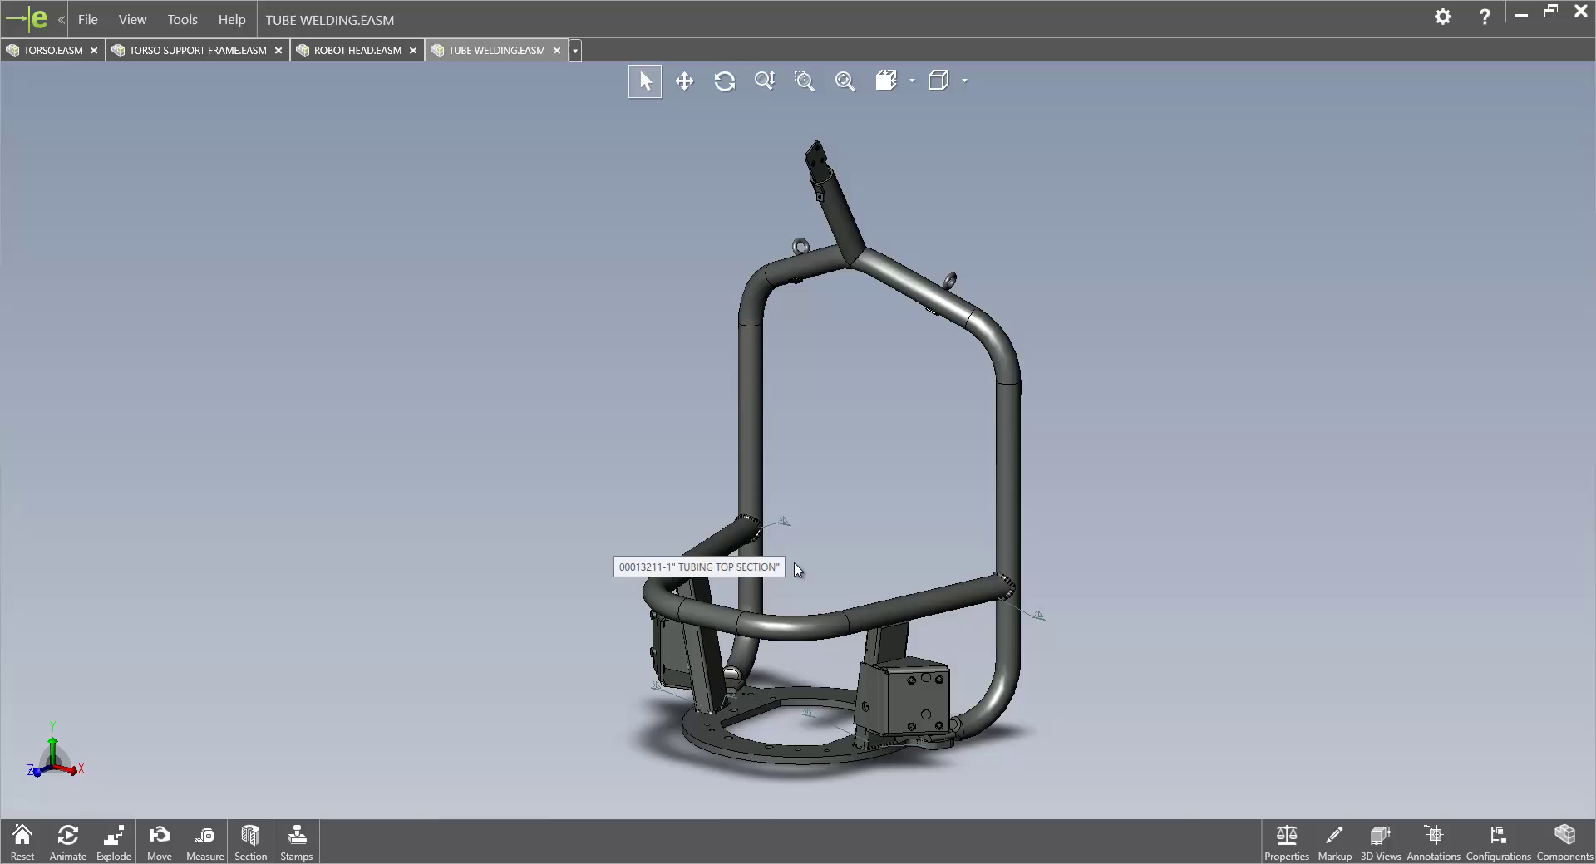
scroll(806, 572, down, 5)
scroll(748, 452, down, 5)
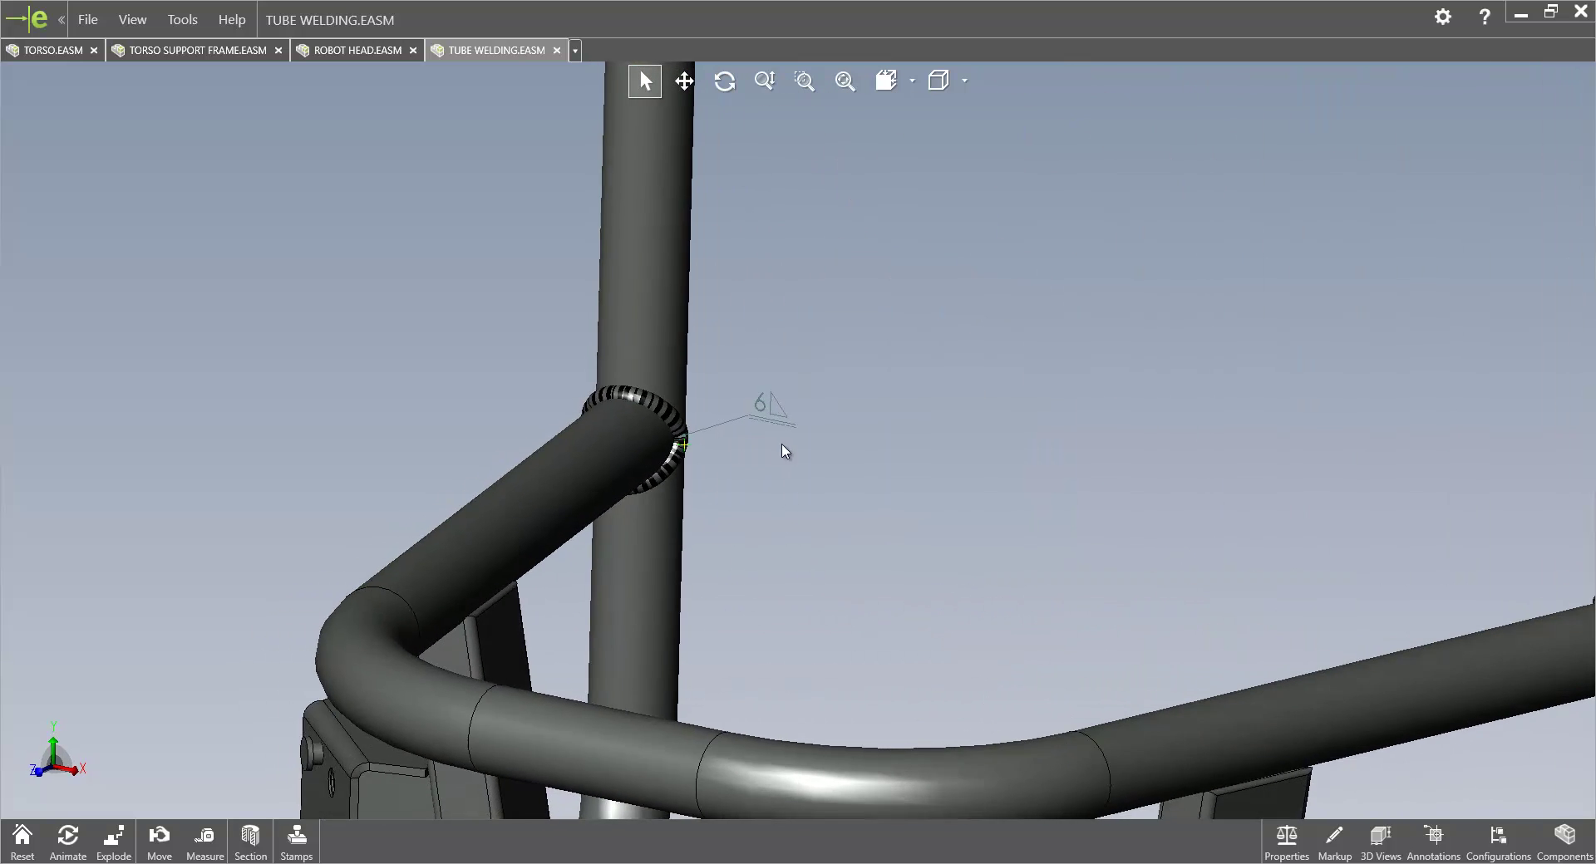